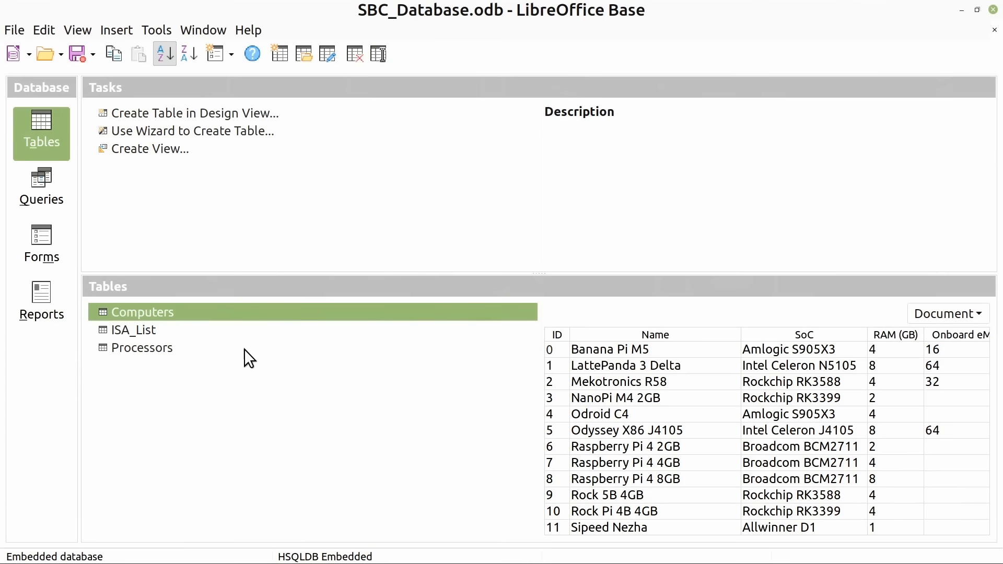
Examine the columns and records of the Computers table and the Processors table, closing each one
double_click(203, 315)
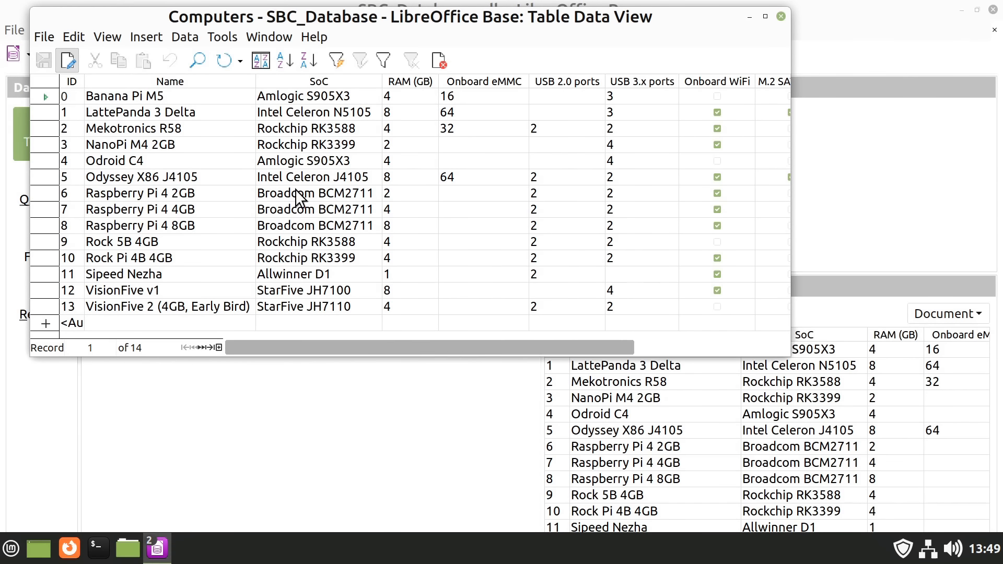
drag(453, 345, 714, 350)
click(780, 16)
double_click(142, 348)
click(780, 16)
Browse through the first records in the Computers form and look over the computers listed by architecture in the Report_AA report
click(32, 252)
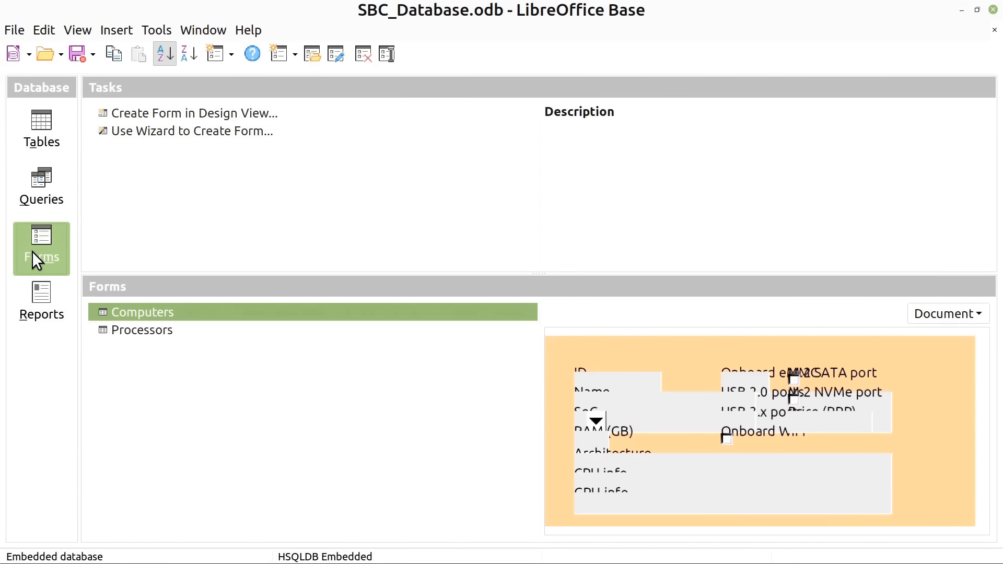
double_click(208, 312)
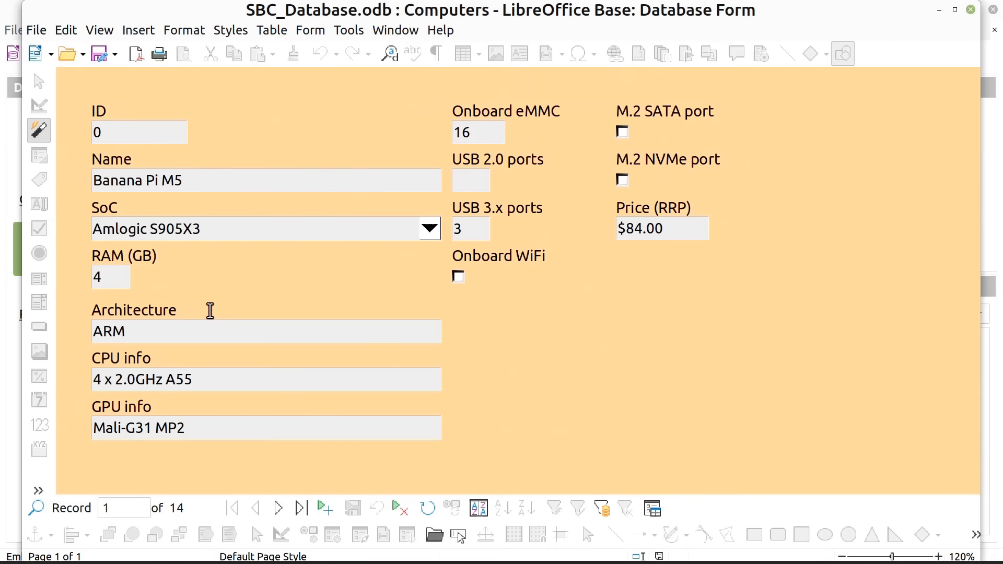
click(278, 509)
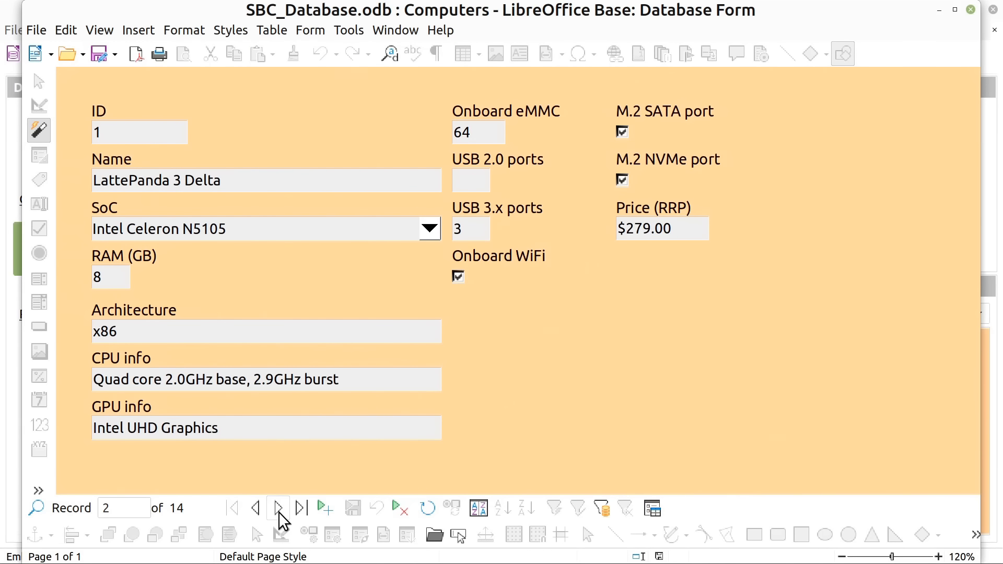
click(279, 511)
click(279, 513)
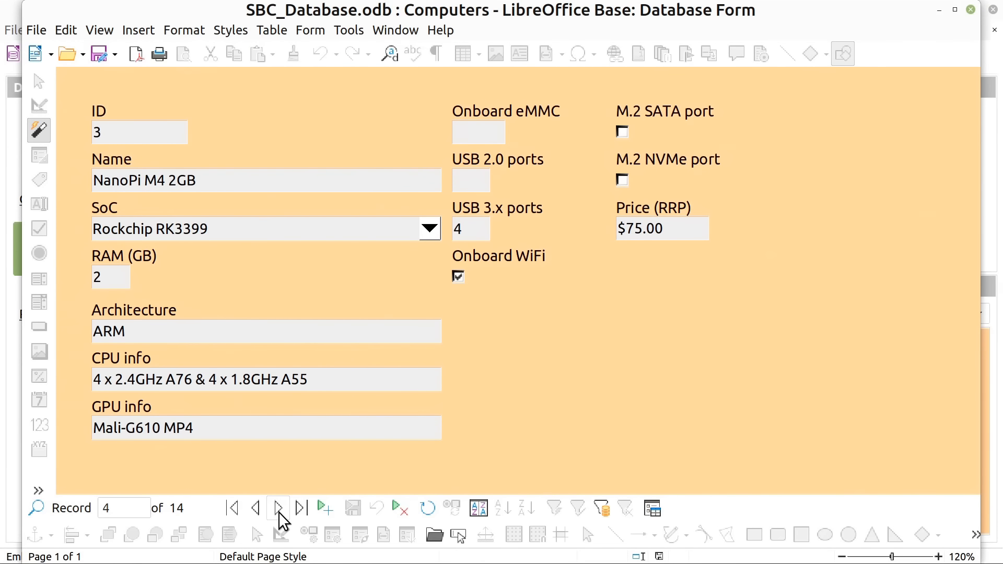
click(278, 512)
click(279, 512)
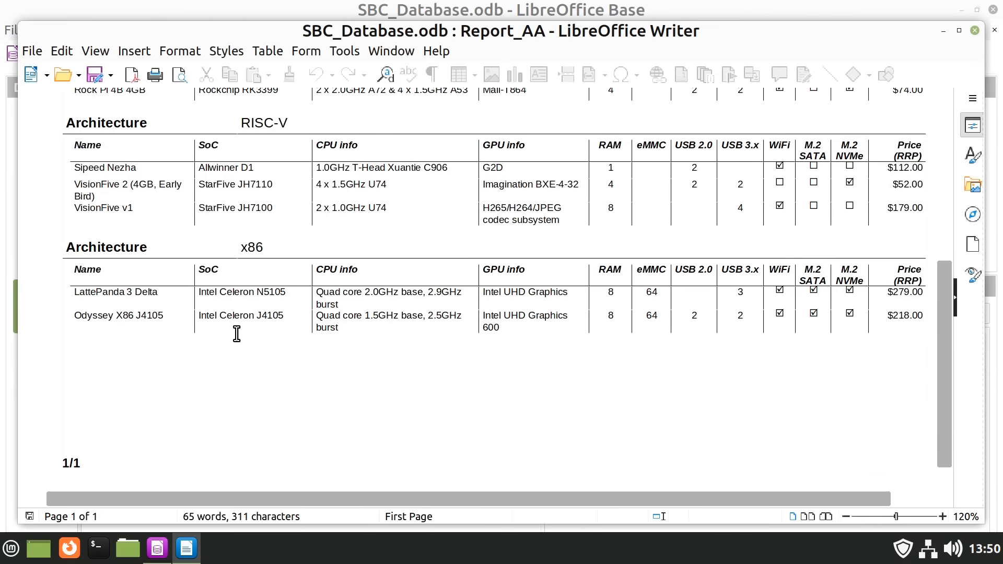
drag(939, 358, 950, 170)
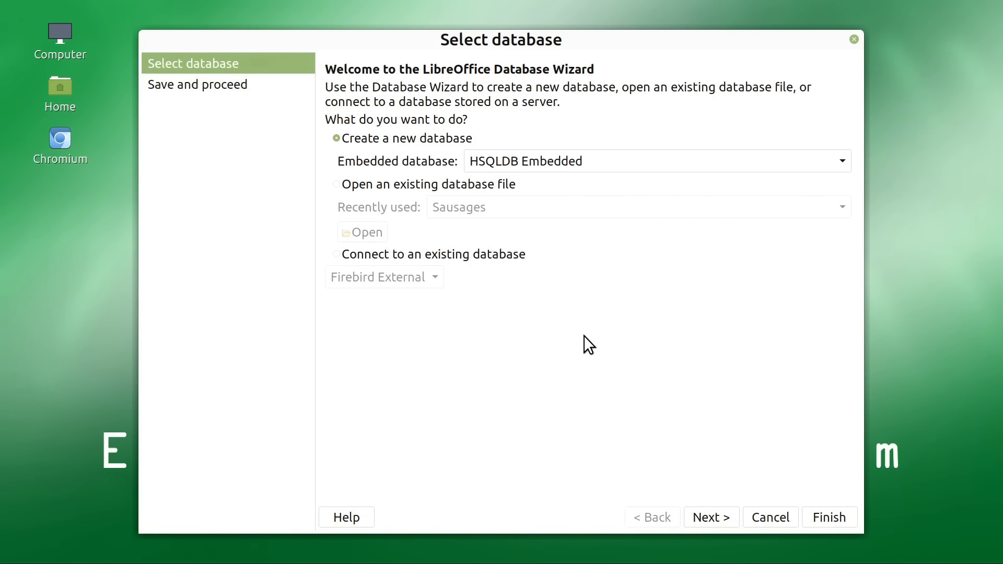
Set up a new HSQLDB Embedded database that is not registered in LibreOffice and opens for editing once saved
click(357, 186)
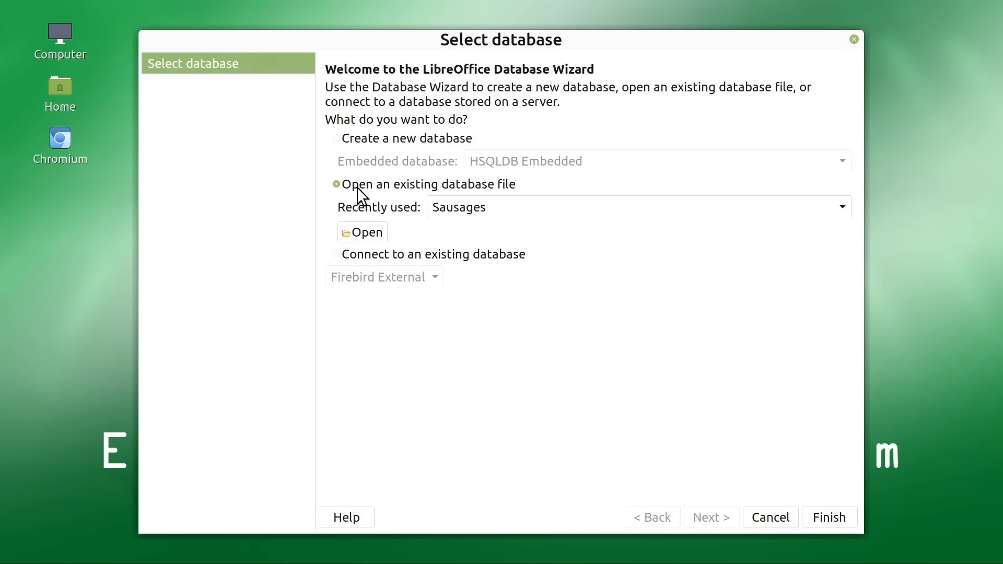
click(361, 142)
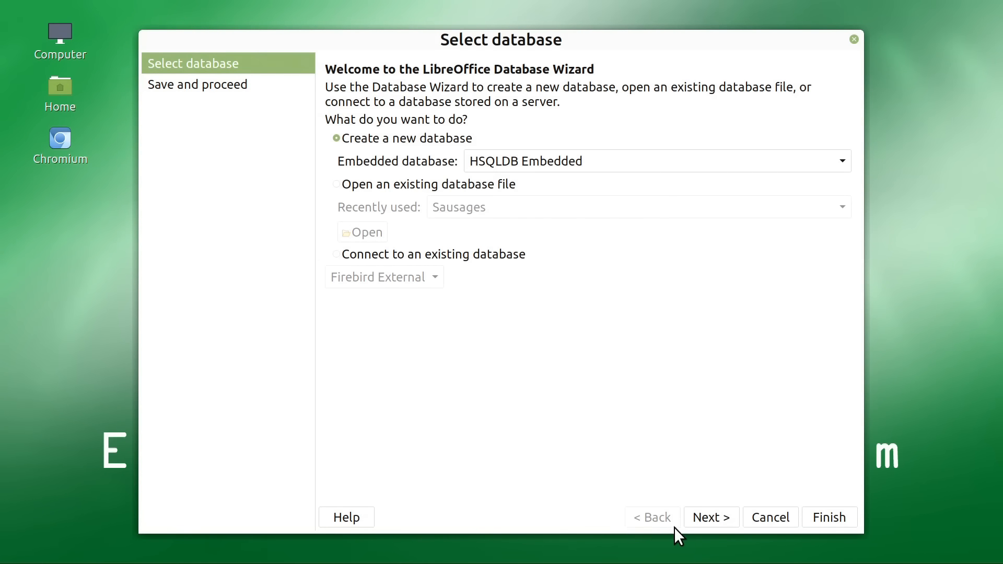
click(711, 517)
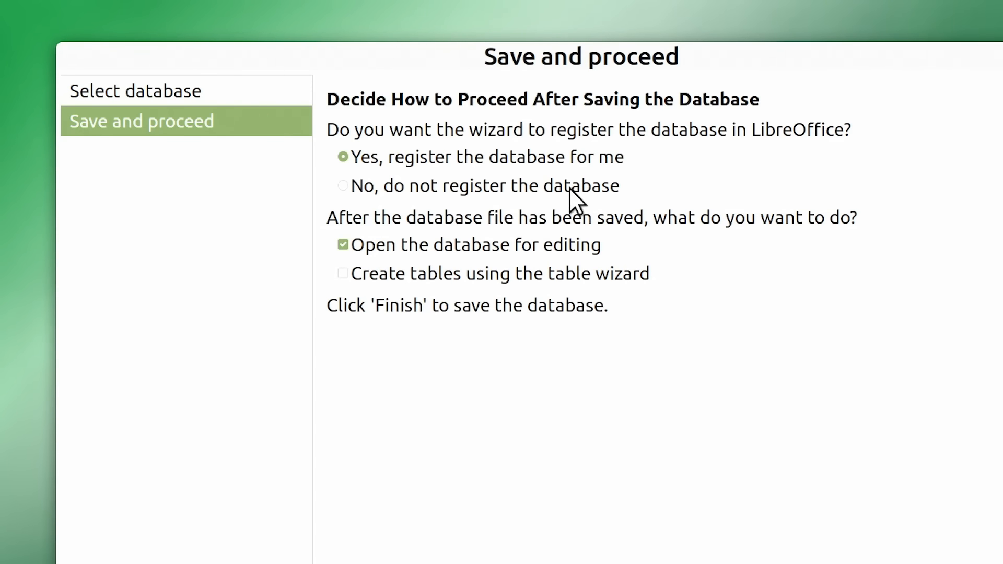
click(356, 184)
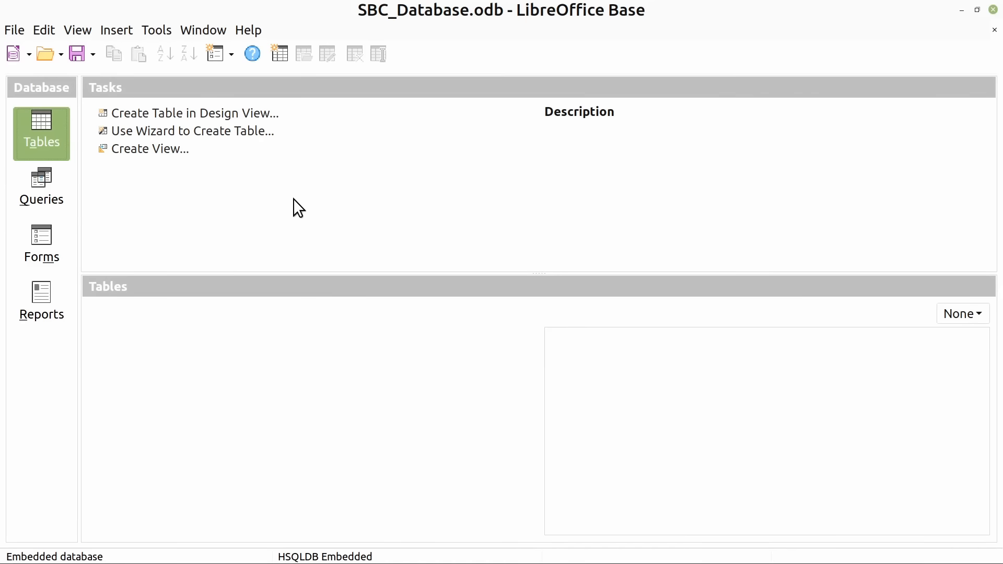
click(241, 131)
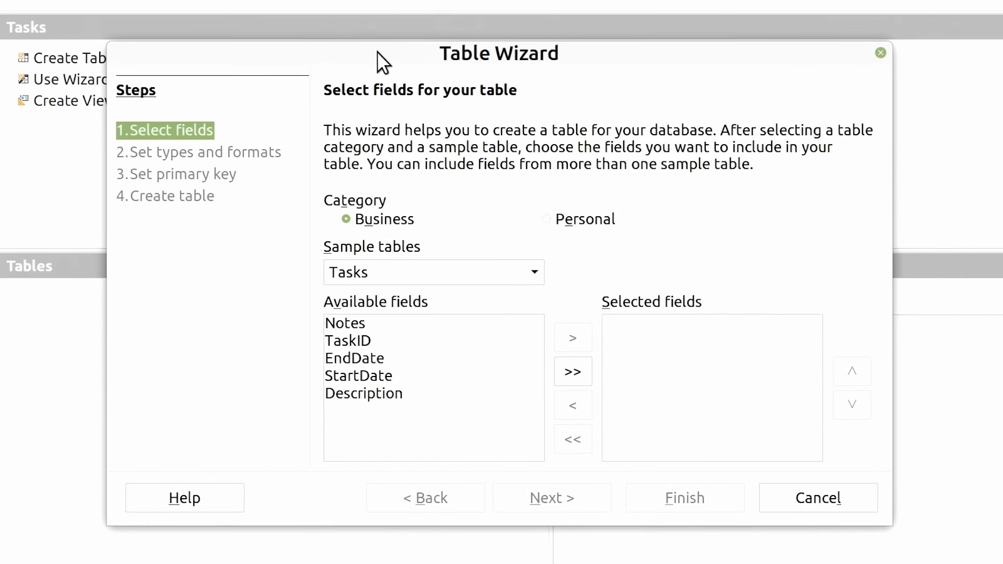
click(534, 272)
click(366, 413)
click(575, 374)
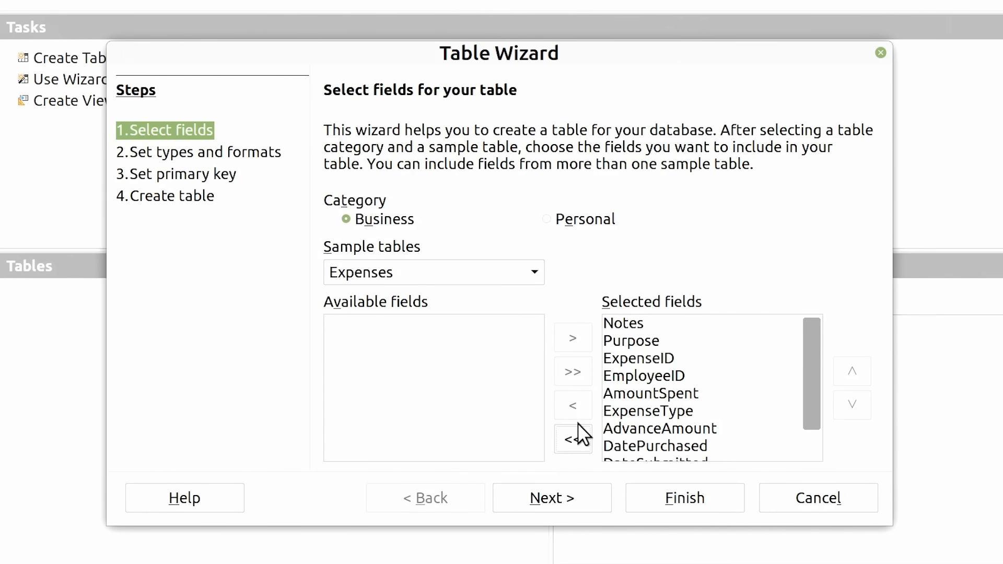
click(570, 441)
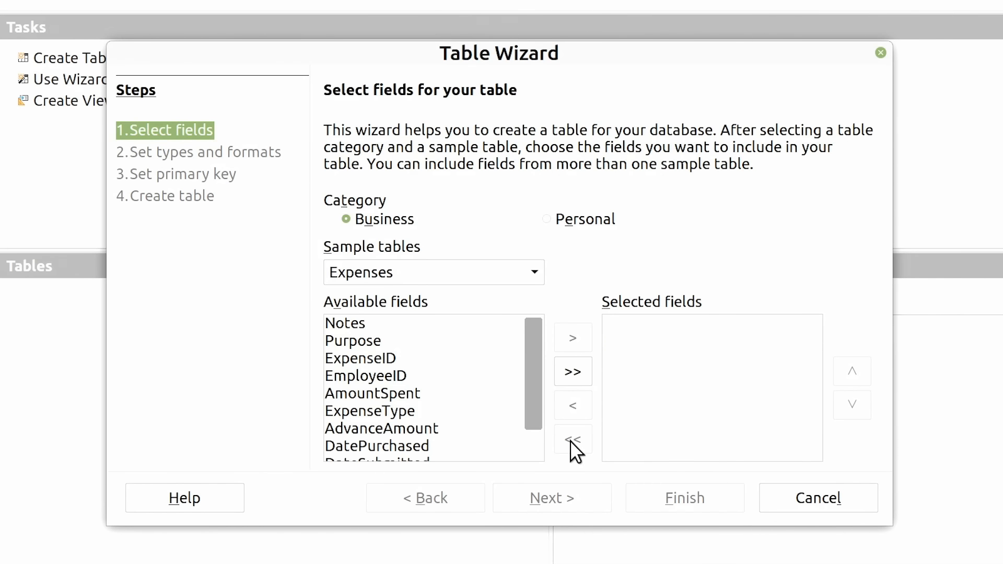
click(548, 217)
click(540, 271)
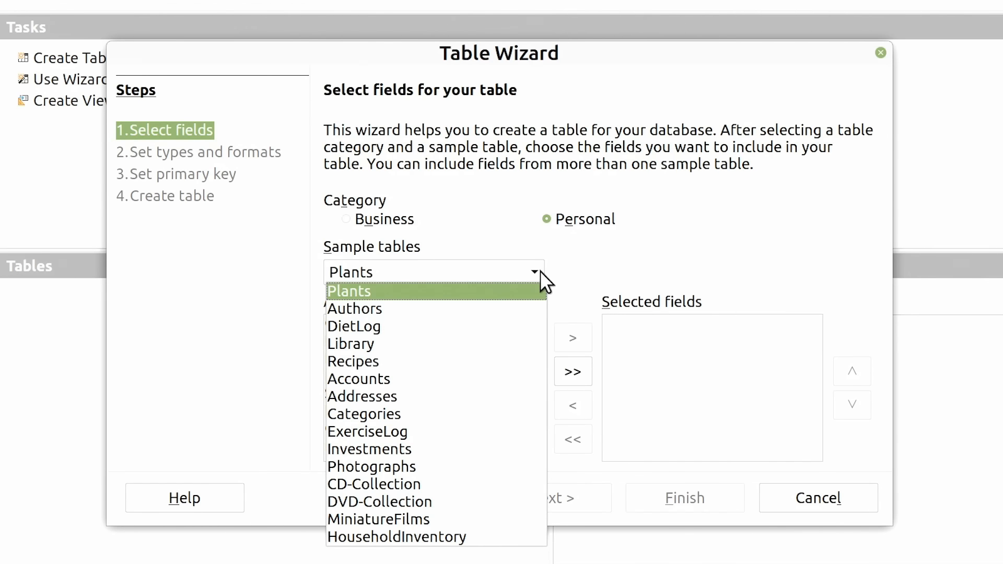
click(431, 535)
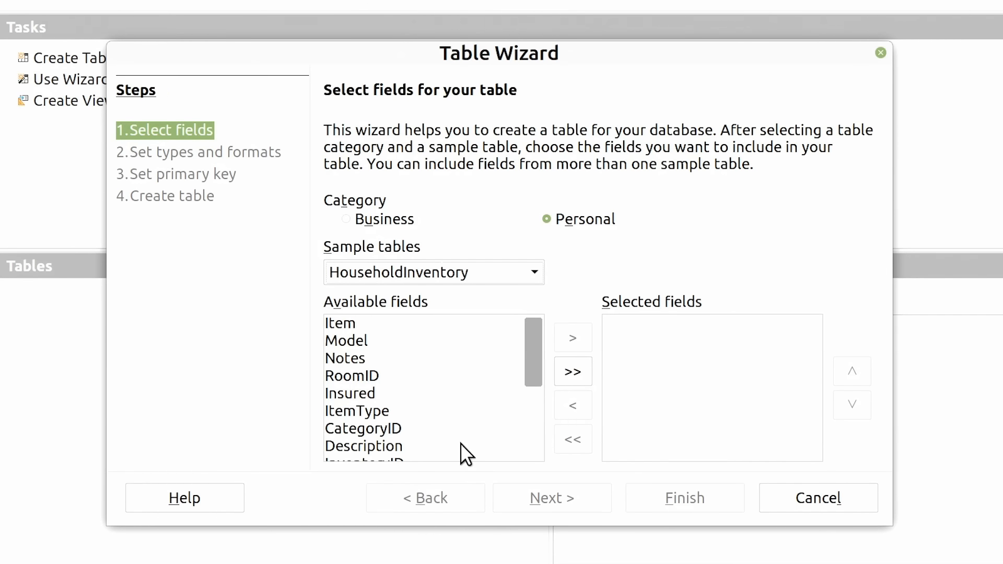
click(574, 369)
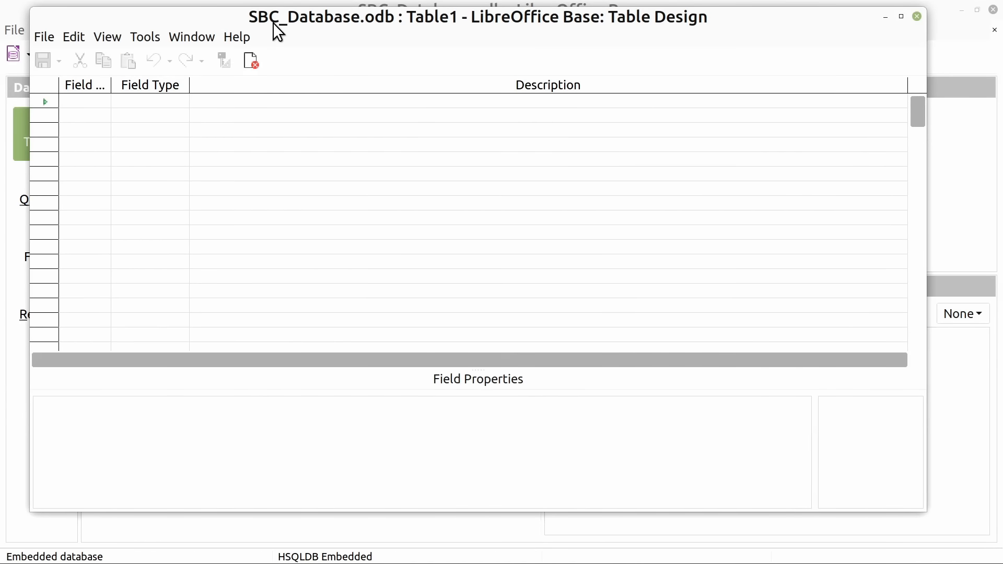
Add a first field named ID to the new table design and make it the primary key
drag(277, 29, 308, 43)
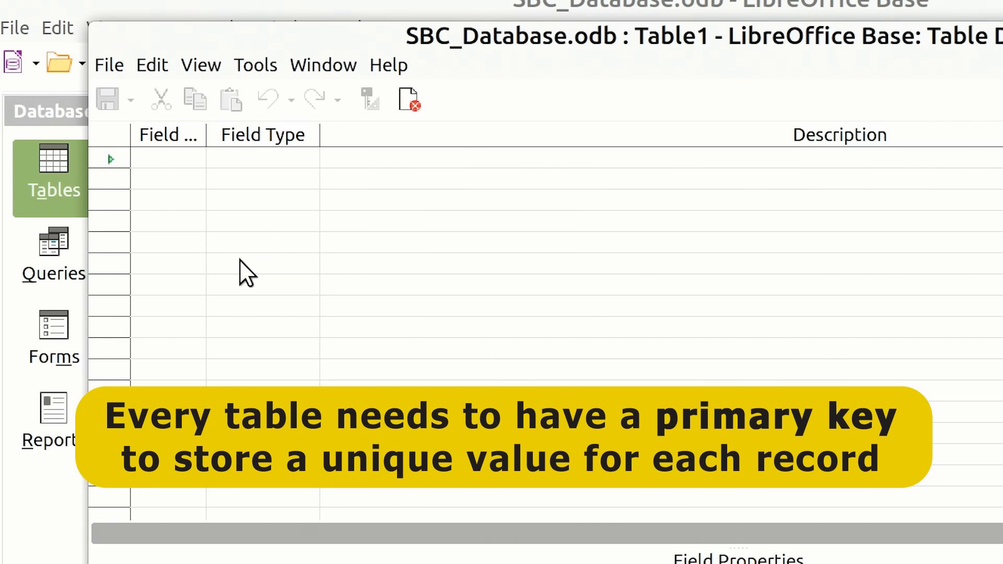
click(175, 158)
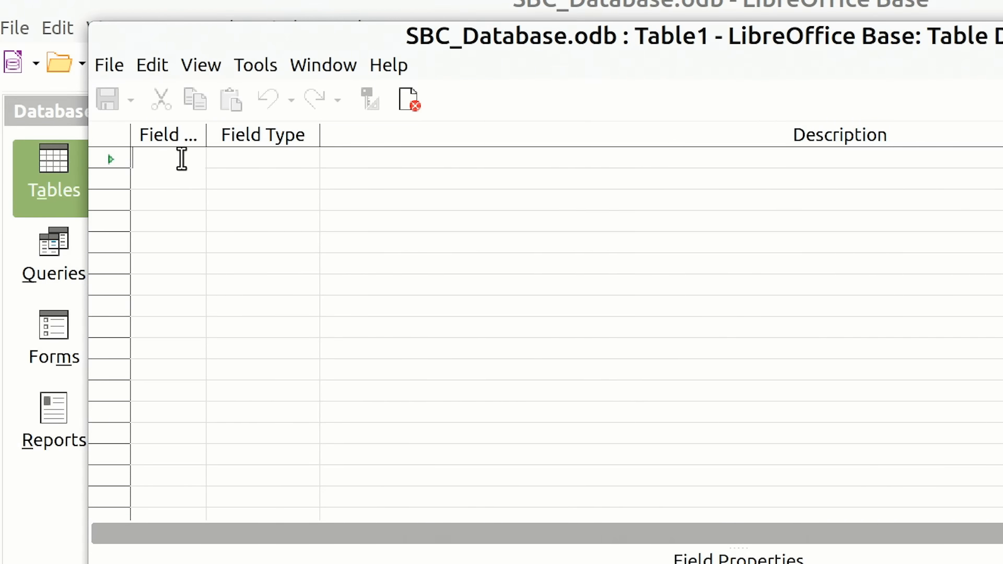
text(ID)
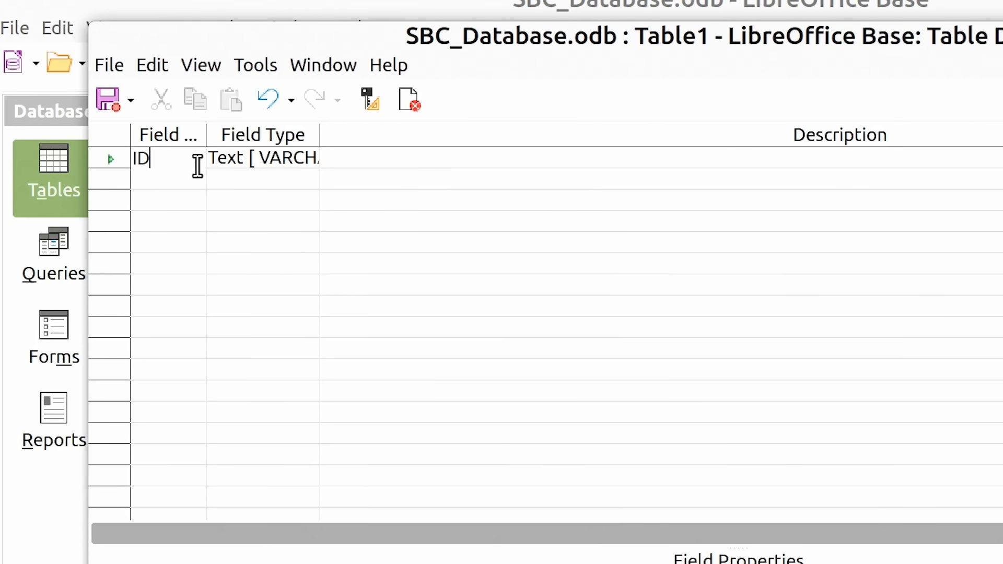
right_click(115, 158)
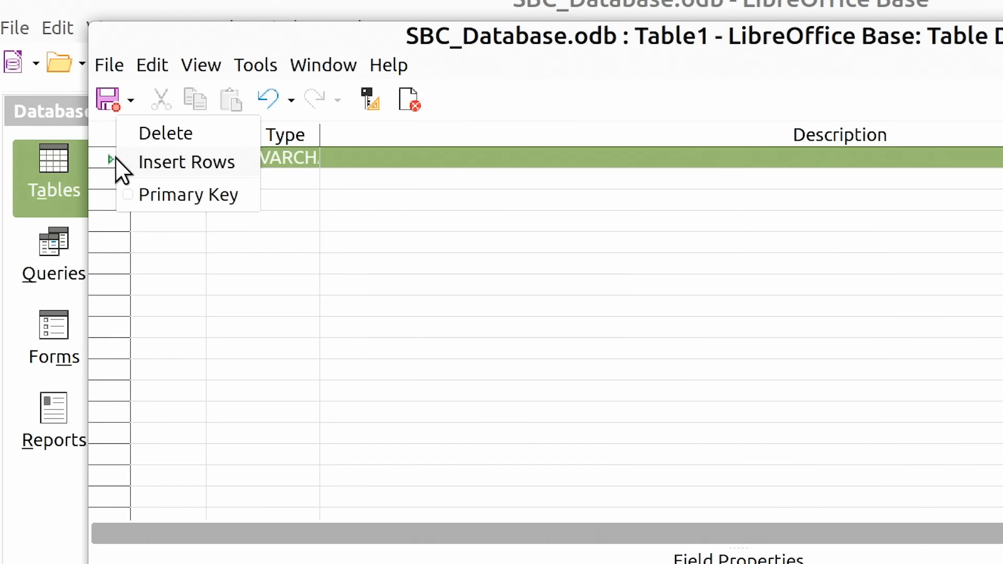
click(143, 194)
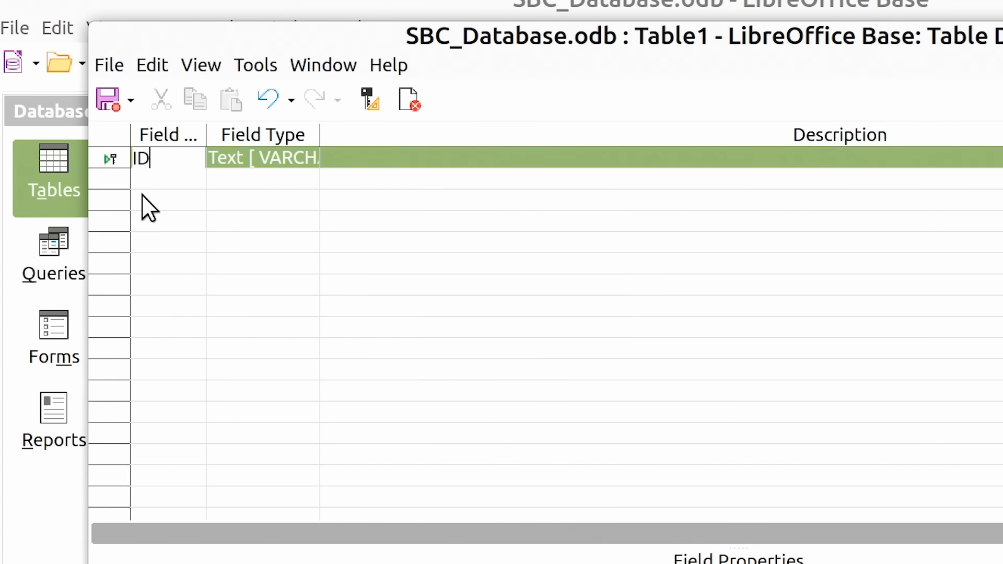
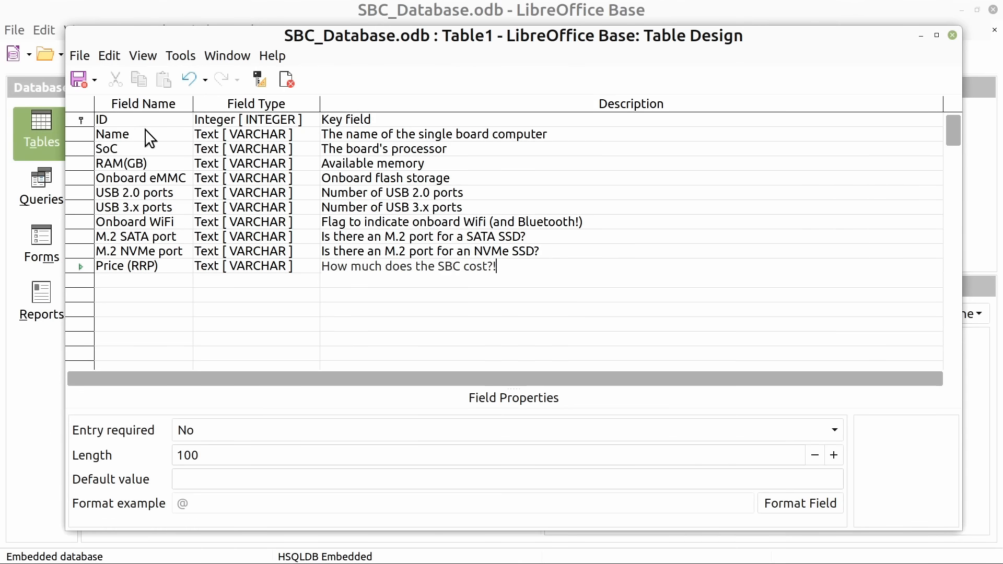
Make entry required for both the Name and SoC fields
click(99, 135)
click(284, 431)
click(277, 452)
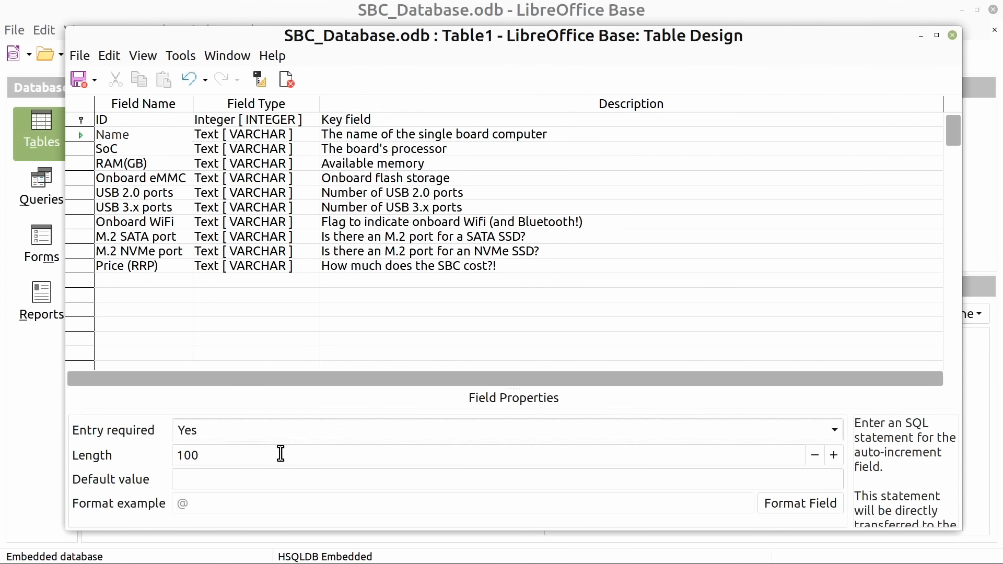
click(126, 152)
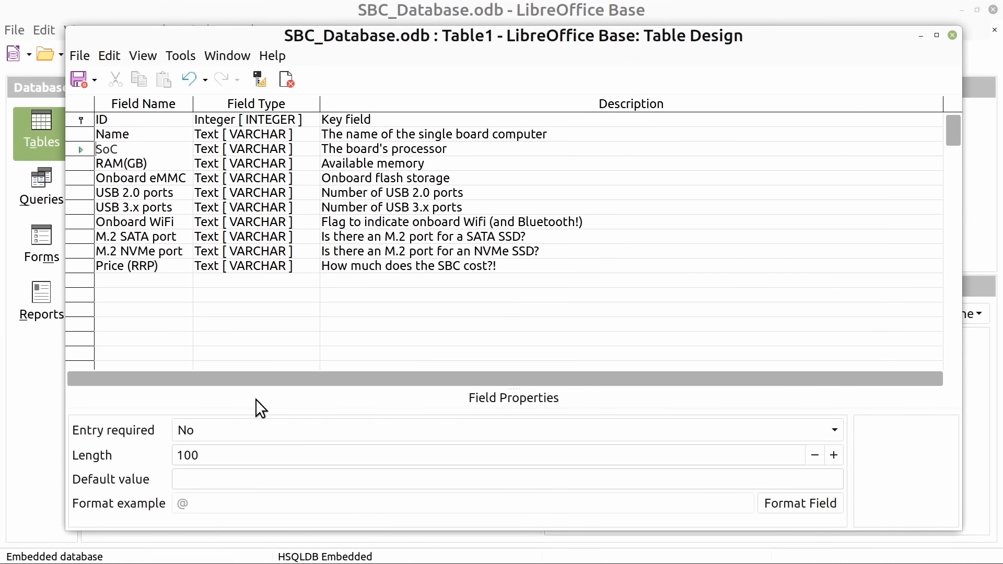
click(264, 433)
click(265, 451)
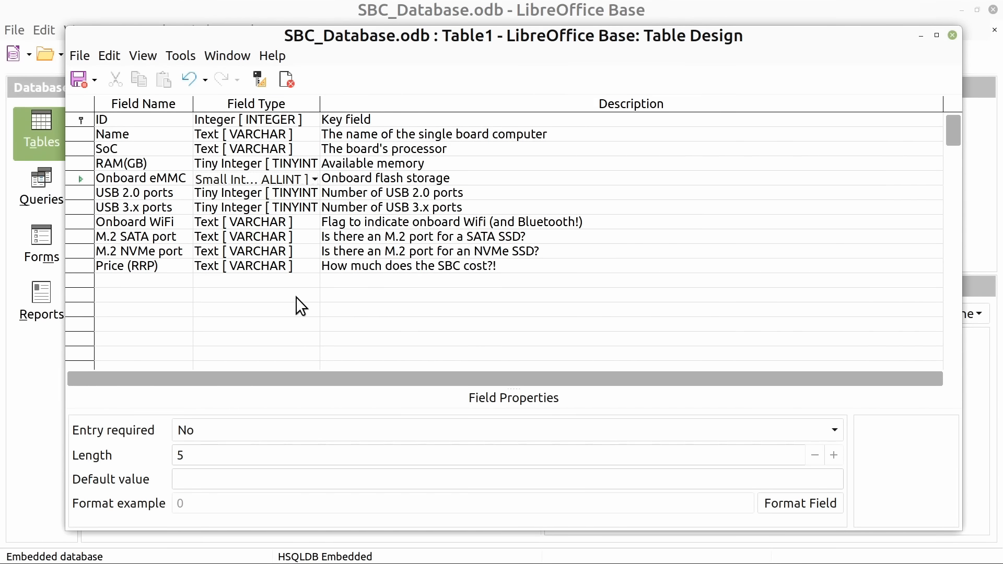
Rename the memory field as RAM (GB) and set Onboard WiFi, M.2 SATA port and M.2 NVMe port to the Yes/No [BOOLEAN] type
click(126, 164)
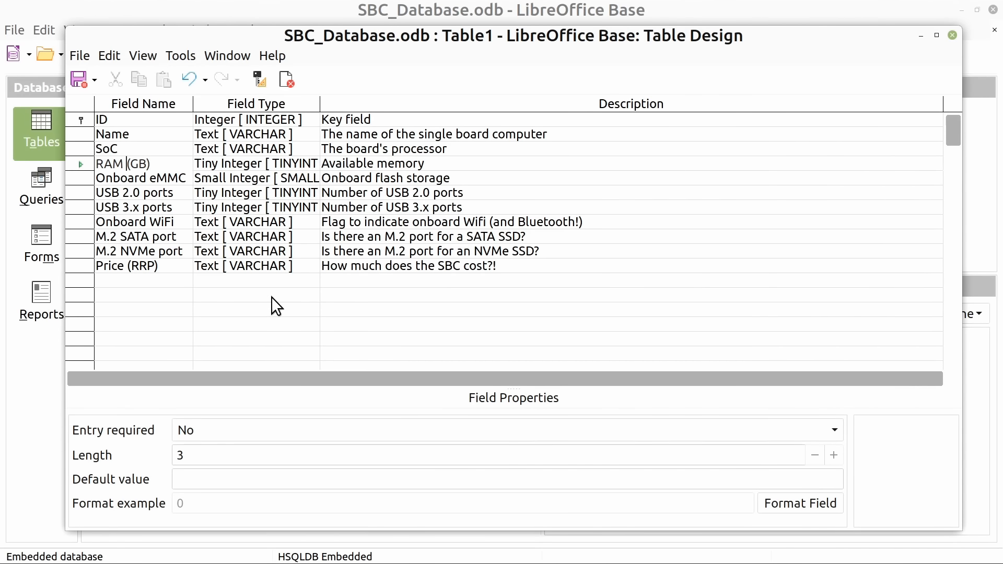
click(287, 222)
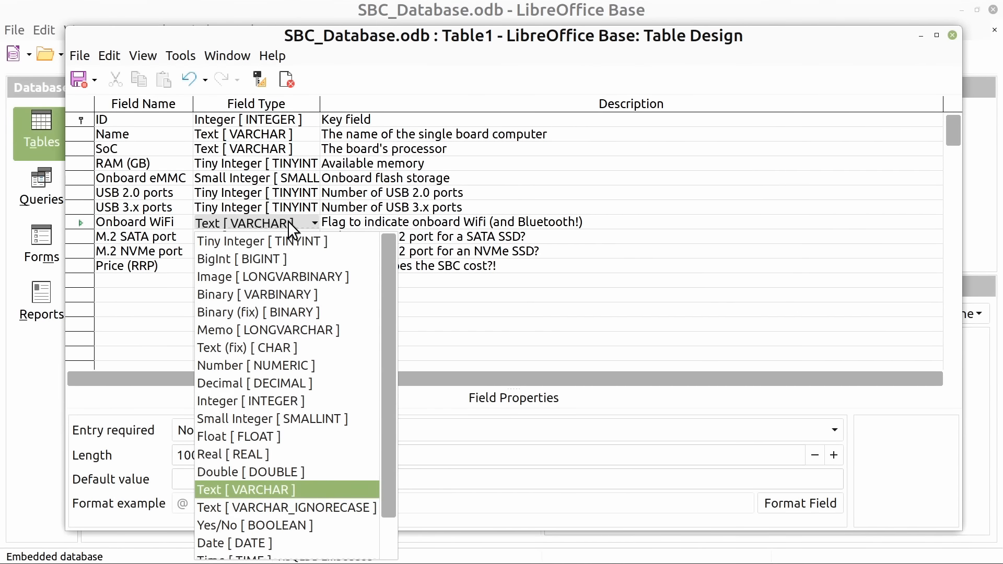
click(289, 522)
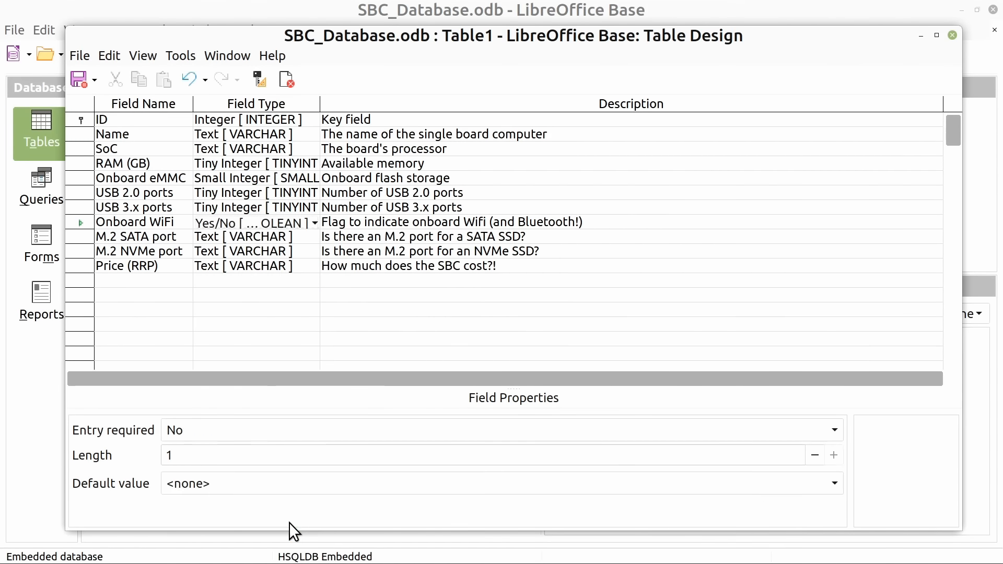
click(287, 237)
click(287, 536)
click(288, 252)
click(287, 549)
Set the Price (RRP) field to the Decimal type and format it as USD $ English (USA) currency with two decimal places
click(288, 265)
click(287, 424)
drag(387, 389, 388, 308)
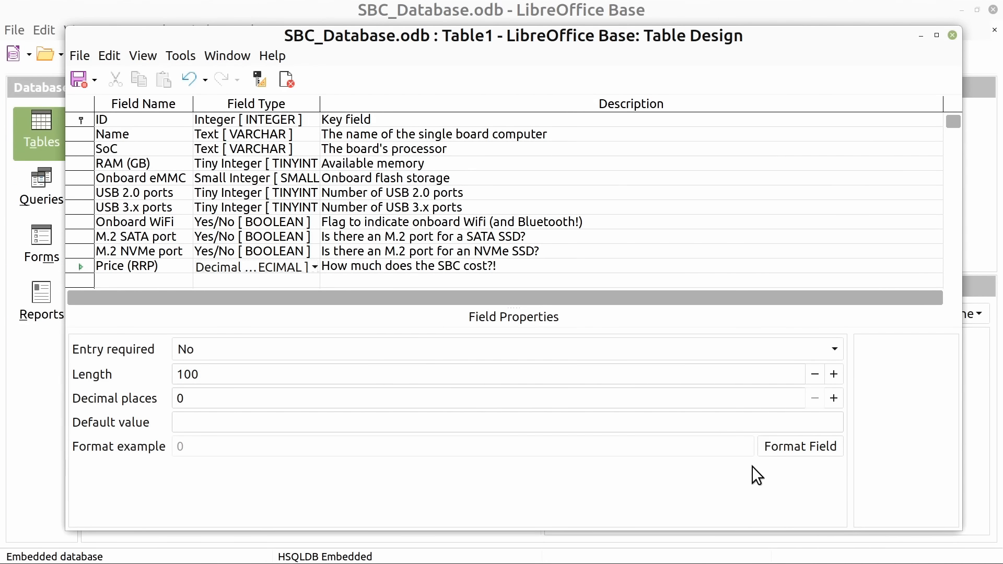
click(782, 448)
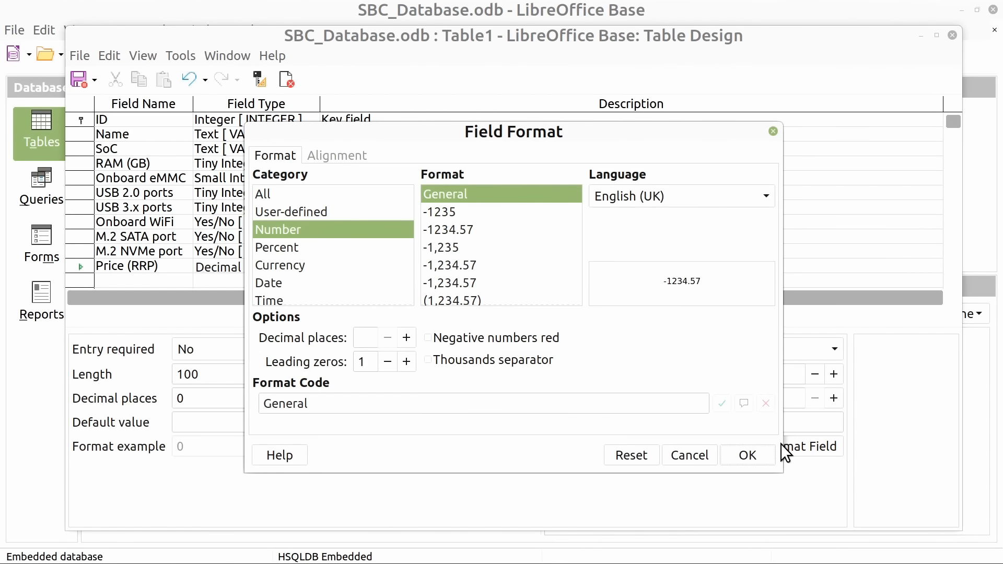
click(298, 264)
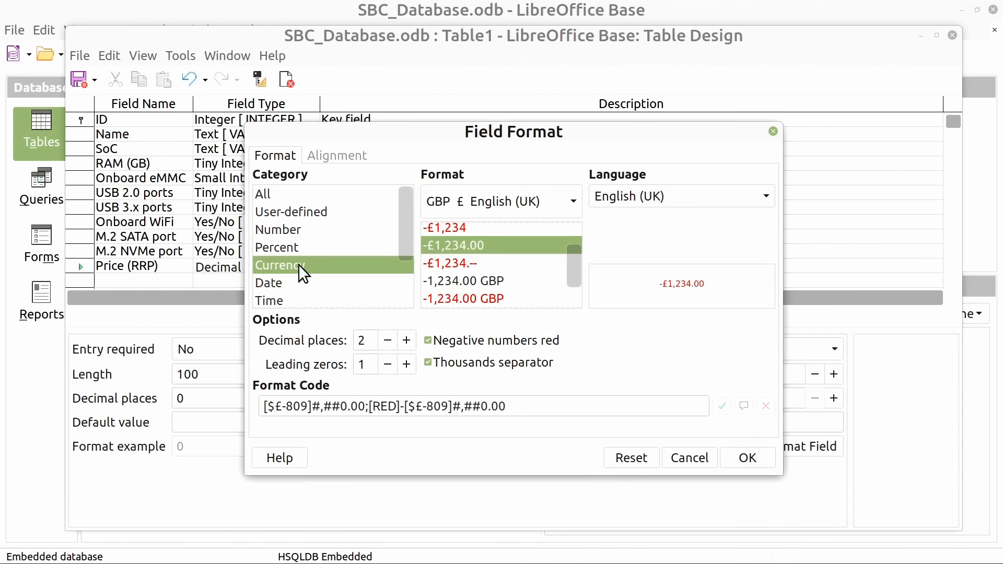
click(573, 201)
drag(743, 302, 721, 412)
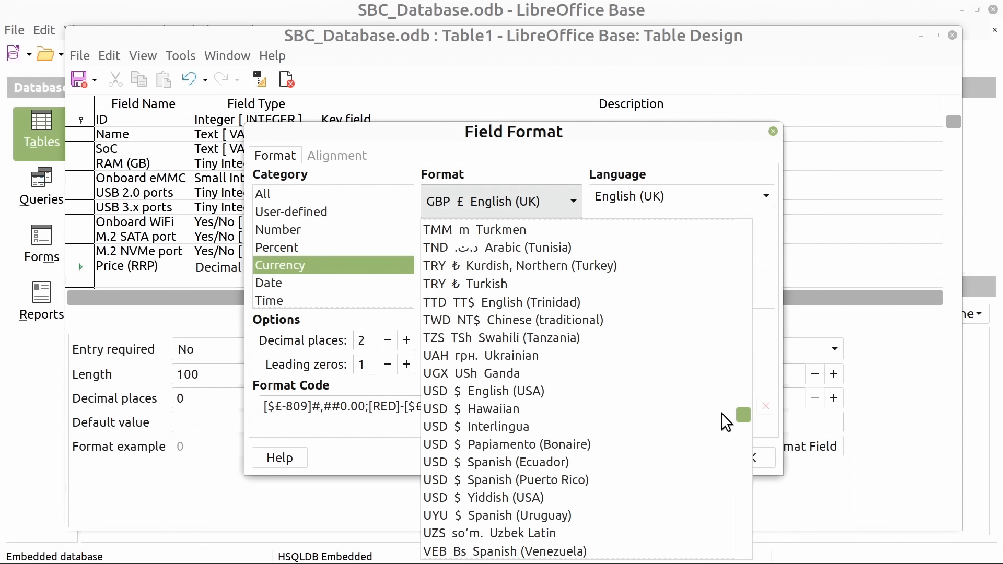
click(606, 391)
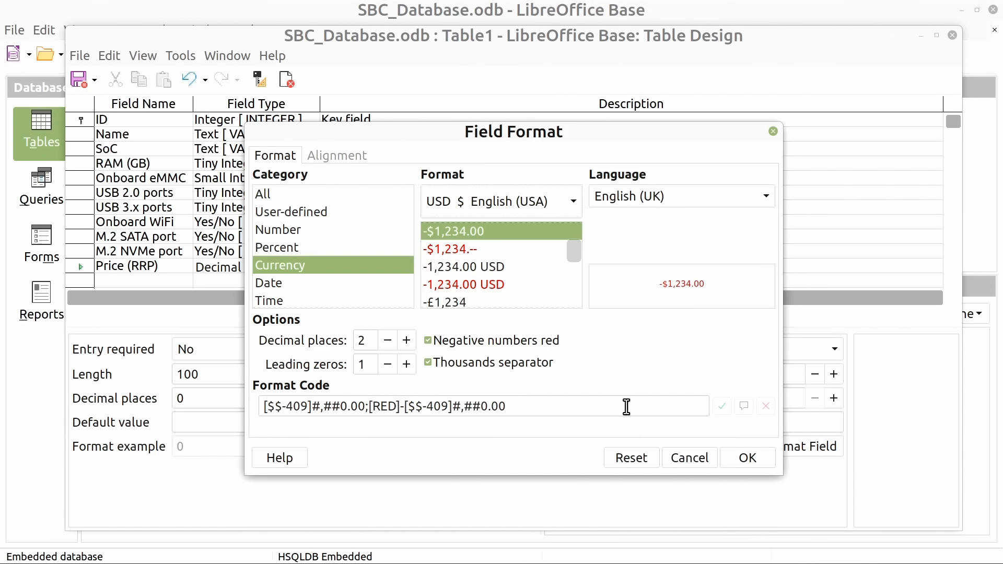
click(741, 458)
Save the table as Computers, close its design and select it in the database's table list
key(ctrl+s)
text(Computers)
key(Return)
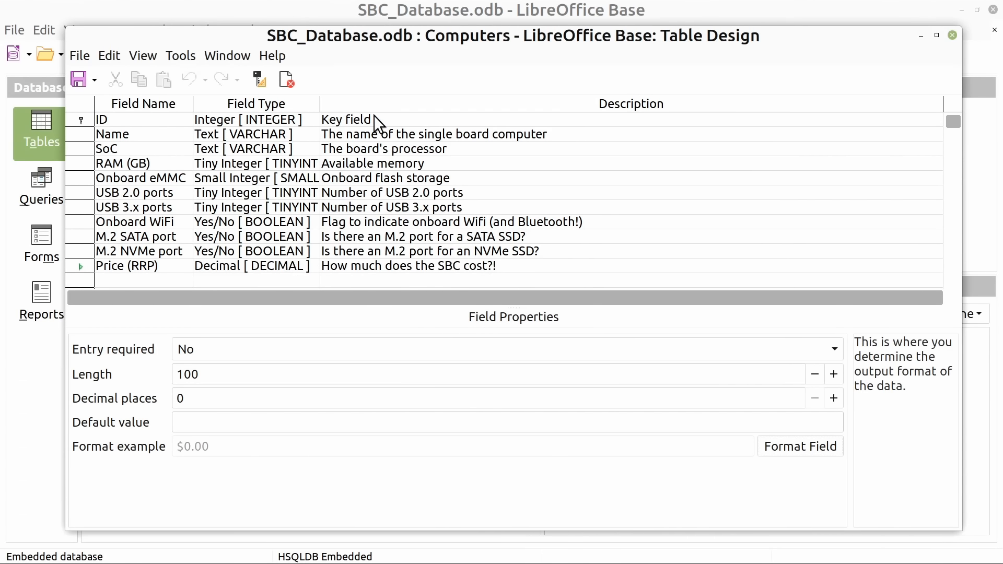
click(953, 35)
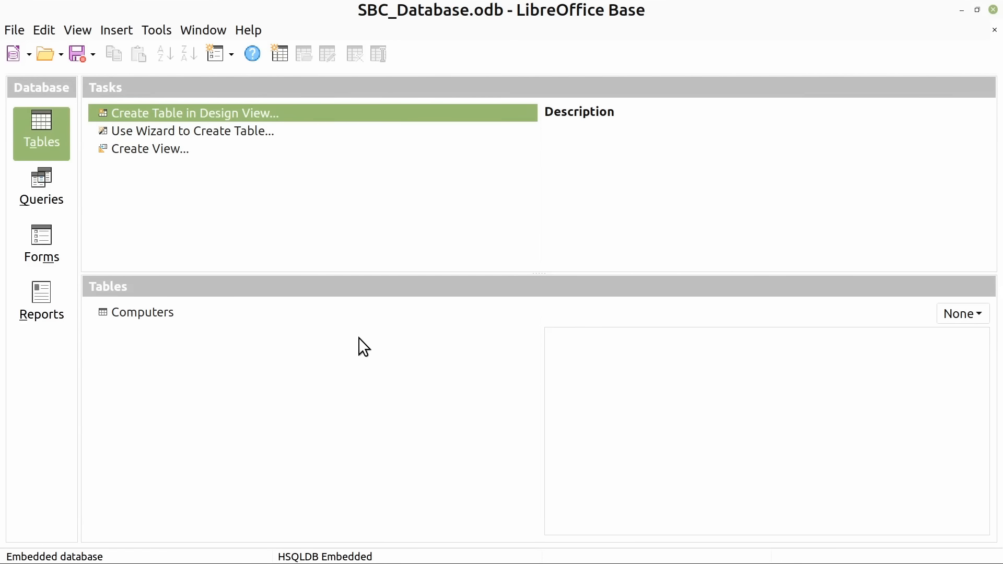
click(143, 311)
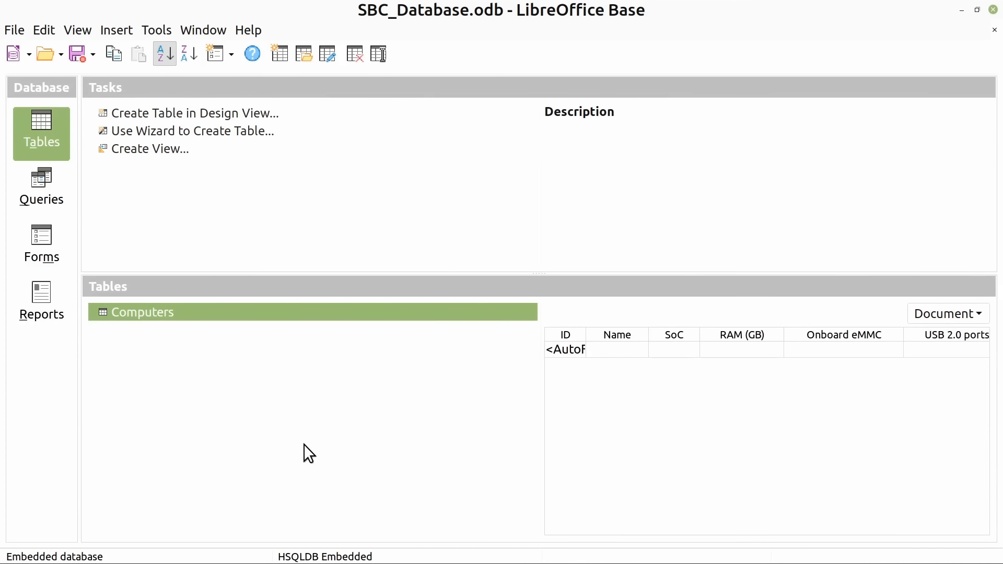
Start a new table design with a first field named SoC and make it the primary key
click(195, 113)
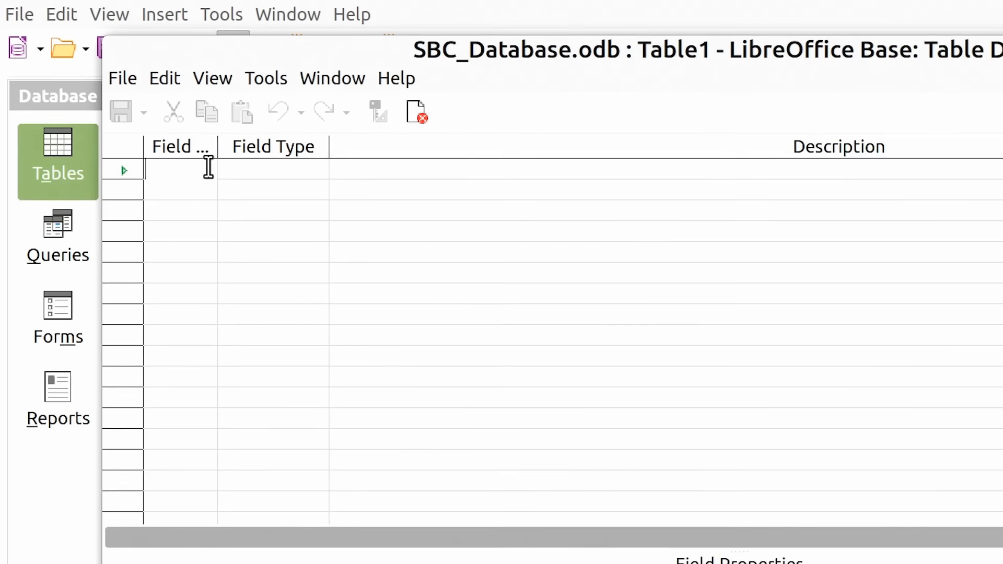
text(SoC)
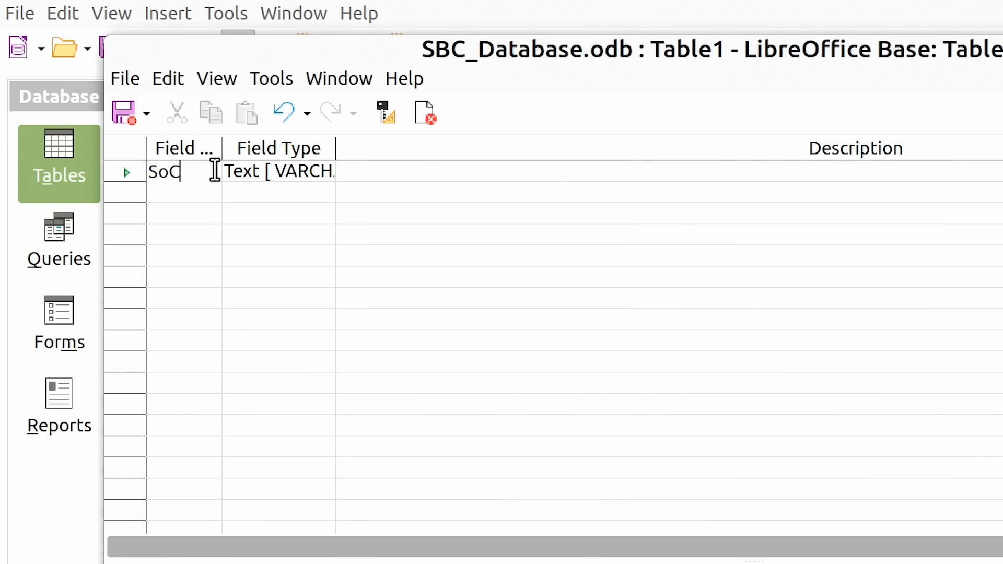
right_click(110, 174)
click(132, 214)
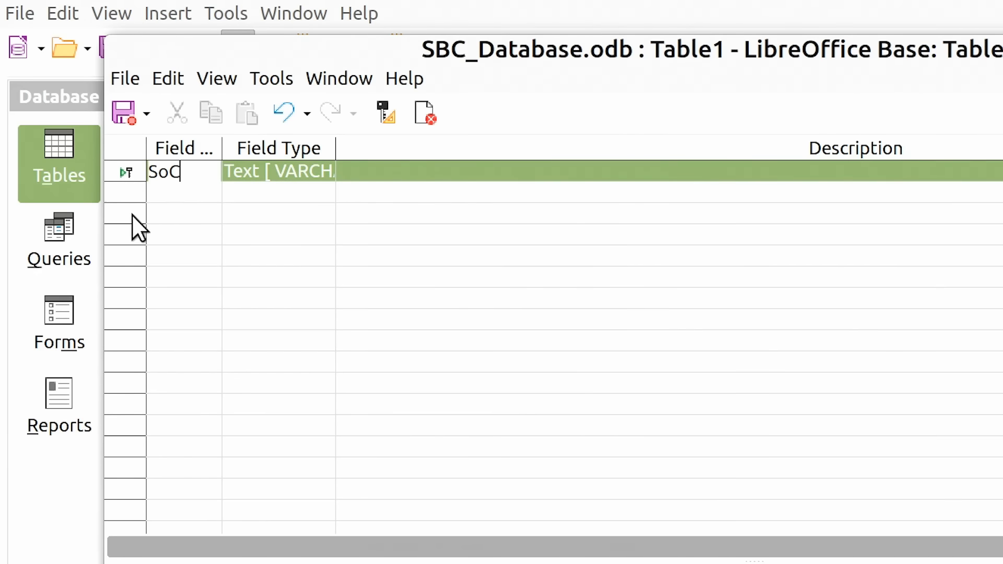
Add the text fields Architecture, CPU info and GPU info below the SoC field
key(Down)
text(Architect)
key(Down)
text(CPU)
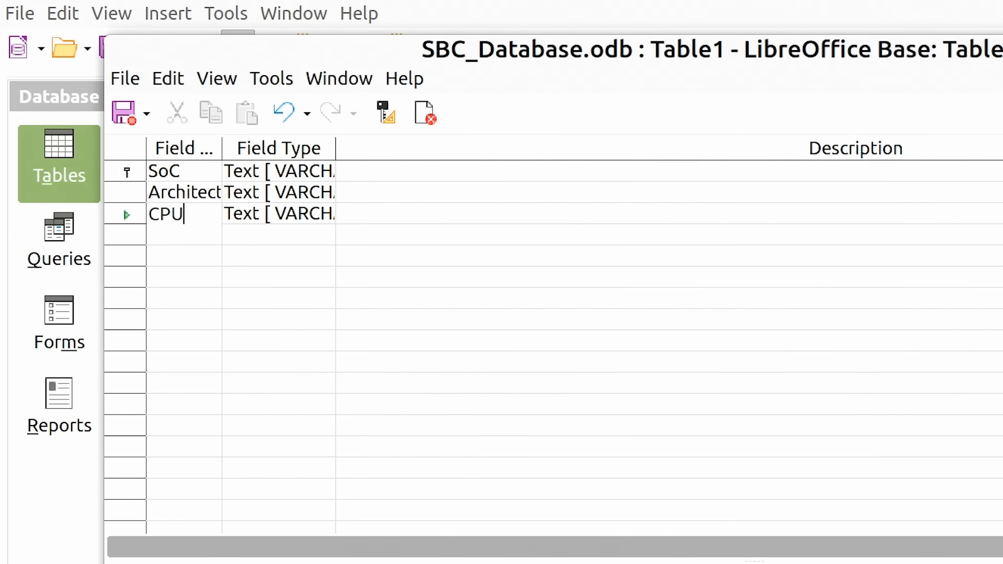
text( info)
key(Down)
text(GPU info)
Widen the name column; describe SoC as "The name (model number) of the system on a chip" and Architecture as "The instruction set architecture (ISA) of the SoC"
drag(222, 149, 273, 150)
click(459, 172)
text(The name (model number) of the system on a chip)
click(460, 193)
text(The instruction set architecture (ISA) of the SoC)
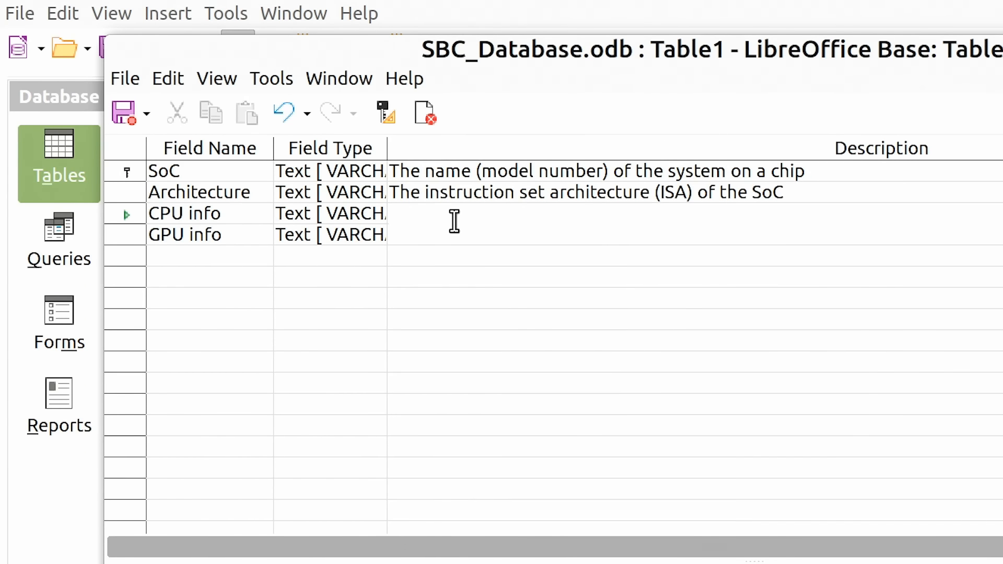
Describe CPU info as "The CPU specification" and GPU info as "The GPU specification"
click(454, 214)
text(The CPU specification)
key(Down)
text(The GPU specification)
click(543, 298)
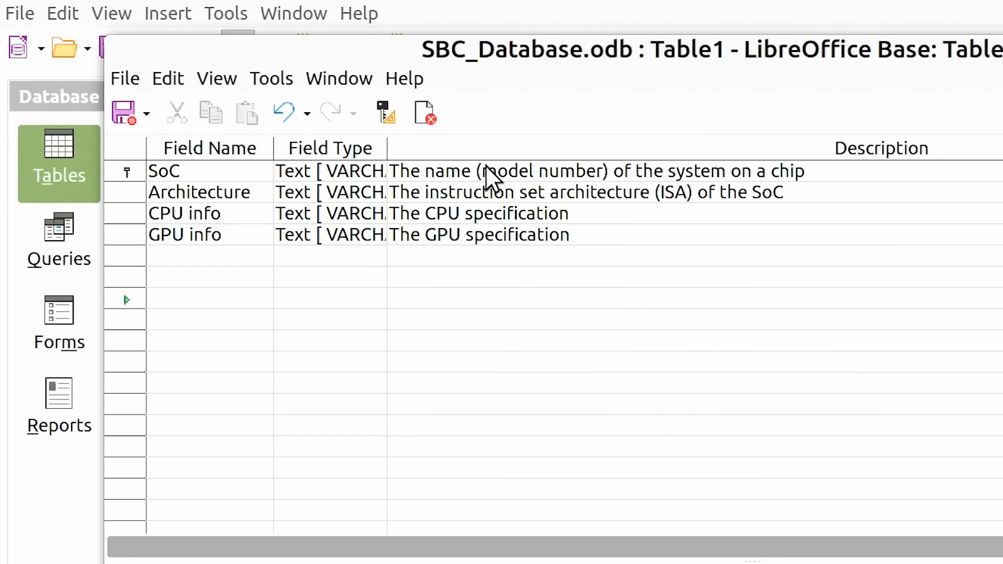
Make entry required for the Architecture, CPU info and GPU info fields
click(321, 175)
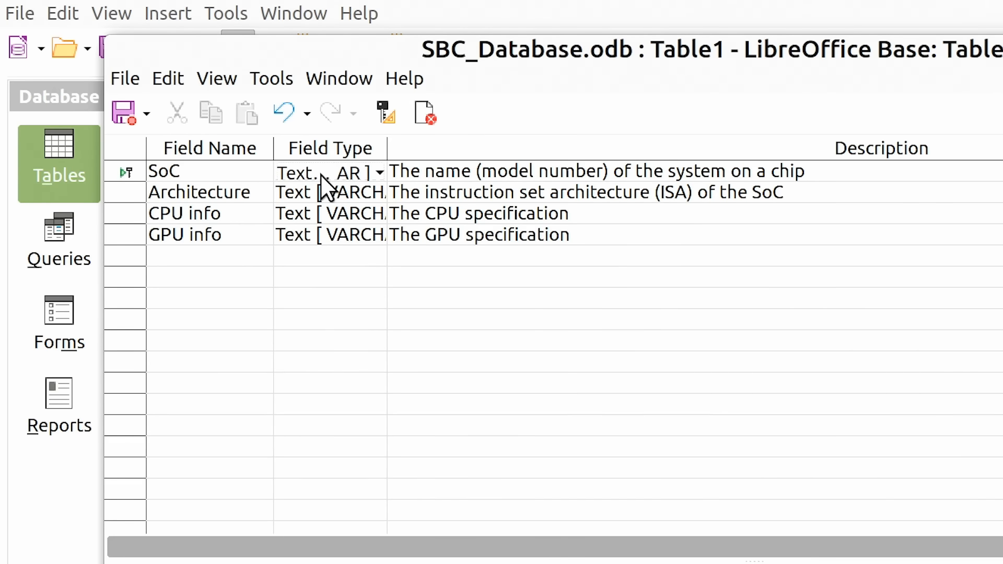
click(209, 192)
click(254, 447)
click(251, 470)
click(141, 169)
click(264, 455)
click(264, 469)
click(134, 187)
click(261, 450)
click(260, 472)
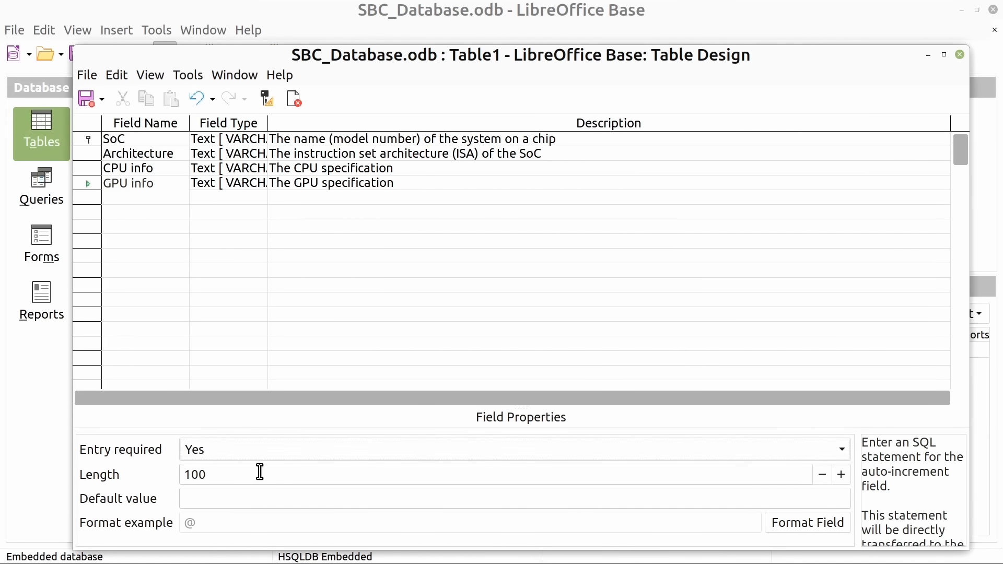
Save the table as Processors and close its design
click(85, 98)
text(Processors)
key(Return)
click(960, 54)
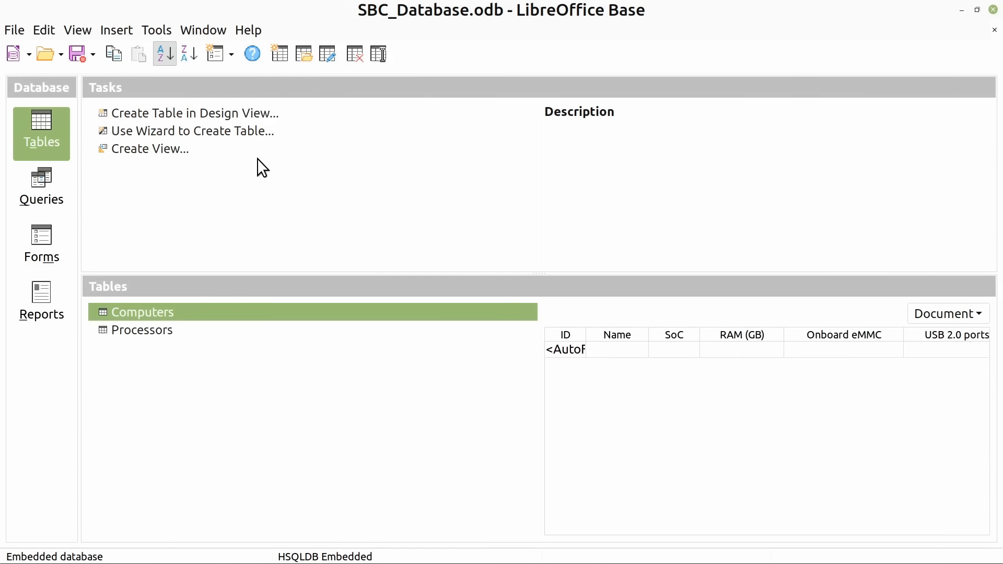
Start a third table design with an Architecture text field described as "List of ISAs" and used as the primary key
click(224, 114)
drag(243, 25, 349, 78)
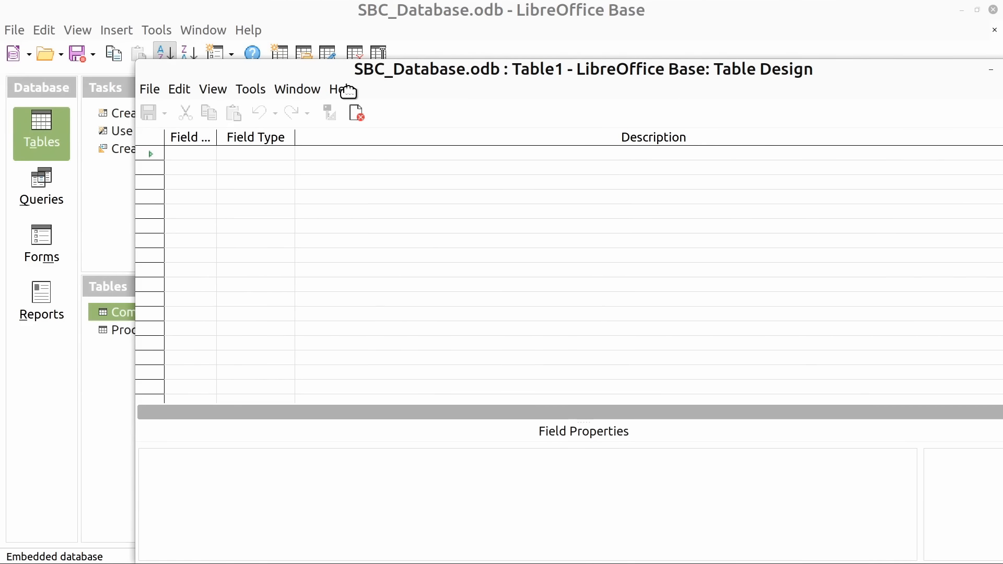
click(203, 153)
text(Archit)
text(ecture)
key(Tab)
key(Tab)
text(List of ISAs)
Save the table as ISA_List, close its design and select the Processors table to preview its columns
key(ctrl+s)
text(ISA_List)
key(Return)
click(867, 117)
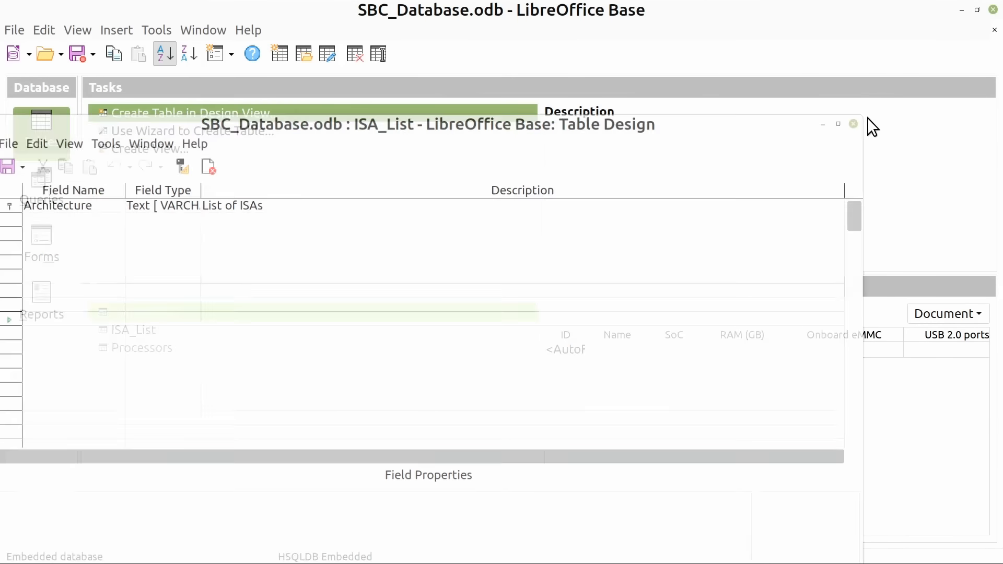
click(142, 335)
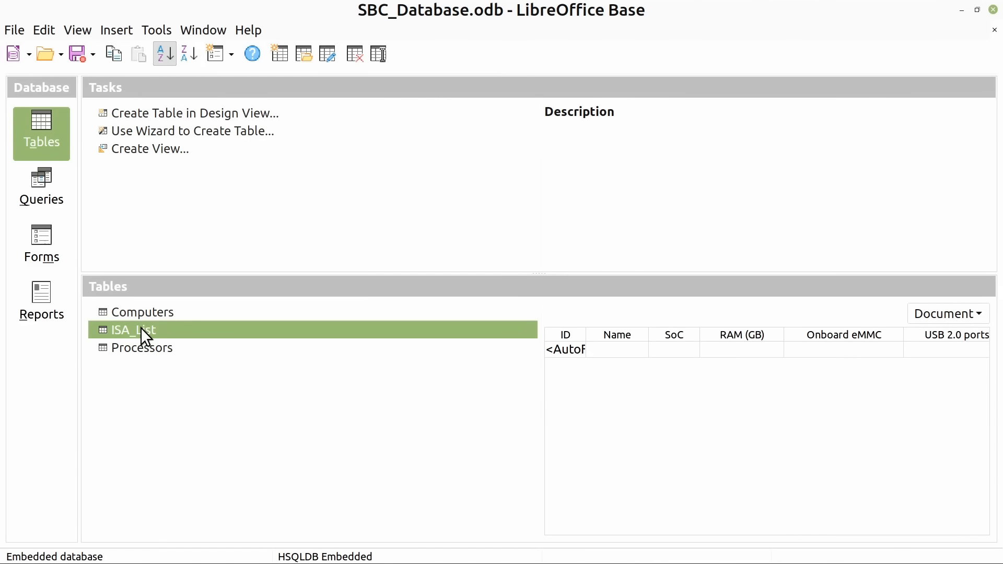
click(142, 350)
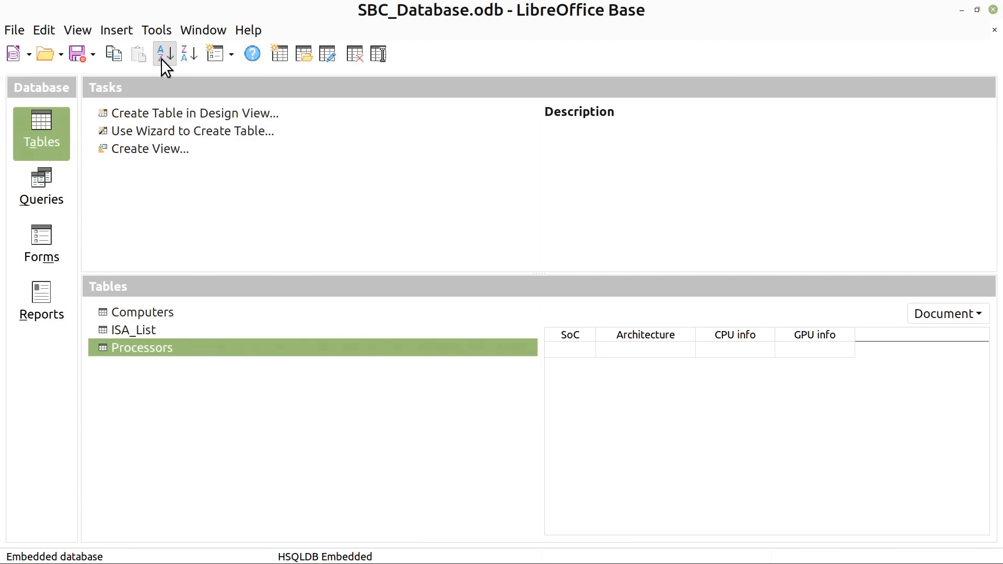
Open the relationship design with the Computers and Processors tables and link the SoC field of Computers to the SoC field of Processors
click(153, 27)
click(170, 45)
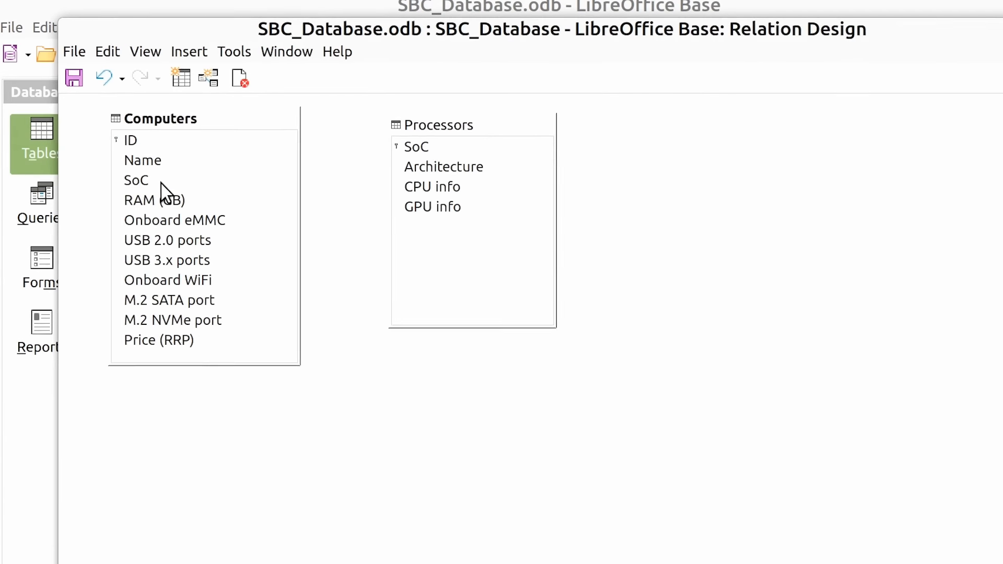
click(142, 162)
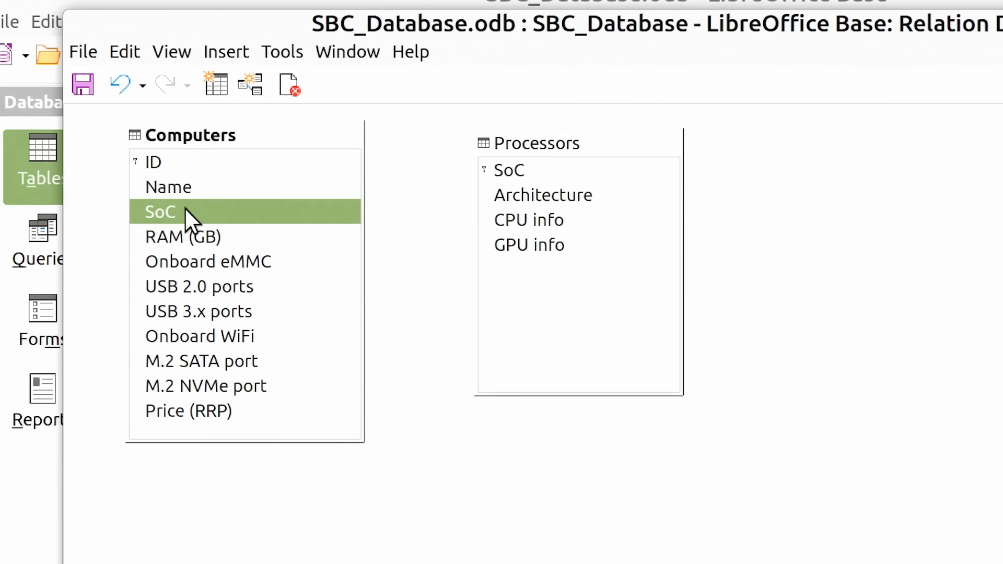
drag(184, 207, 518, 171)
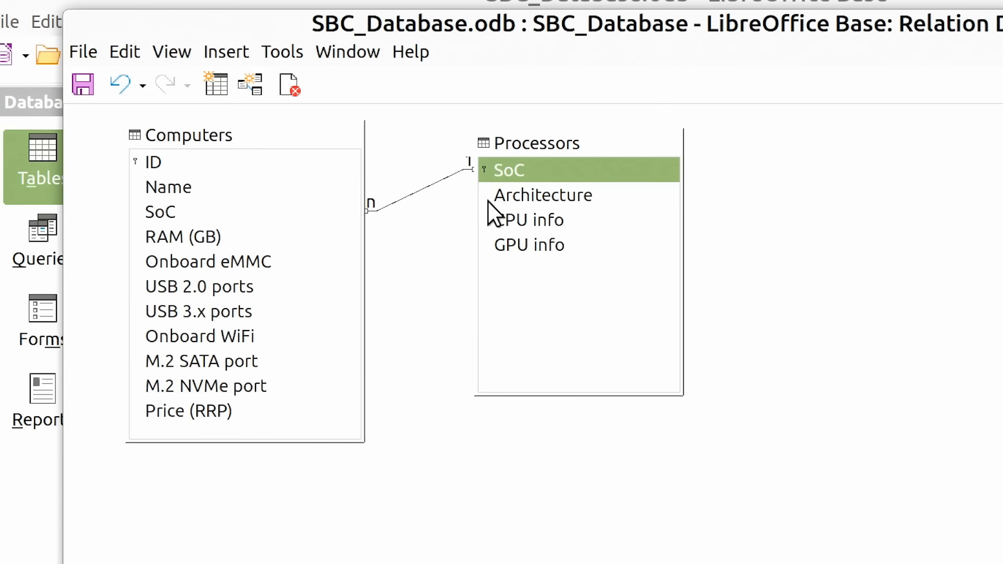
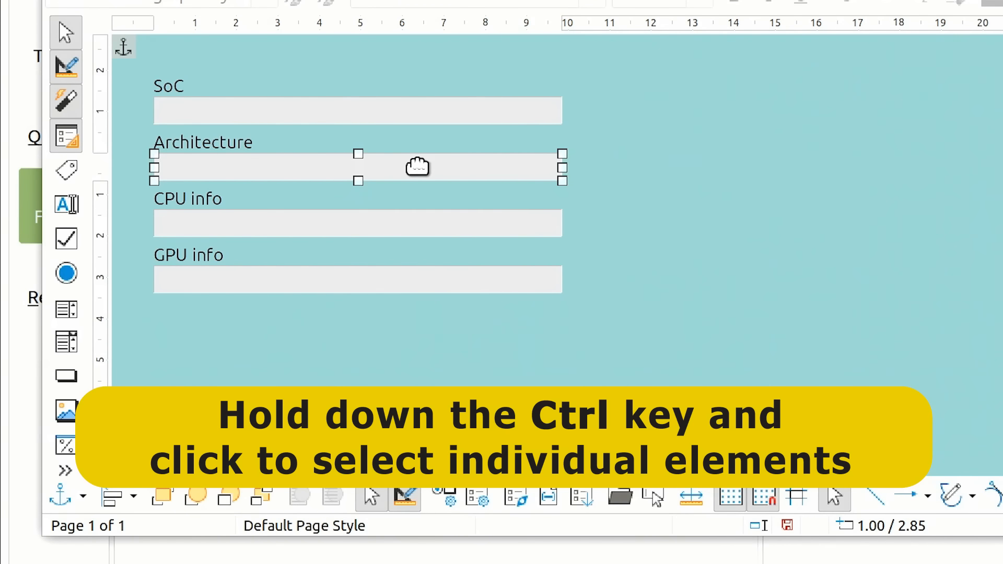
Replace the Architecture text box on the Processors form with a list box
right_click(417, 166)
mouse_move(522, 356)
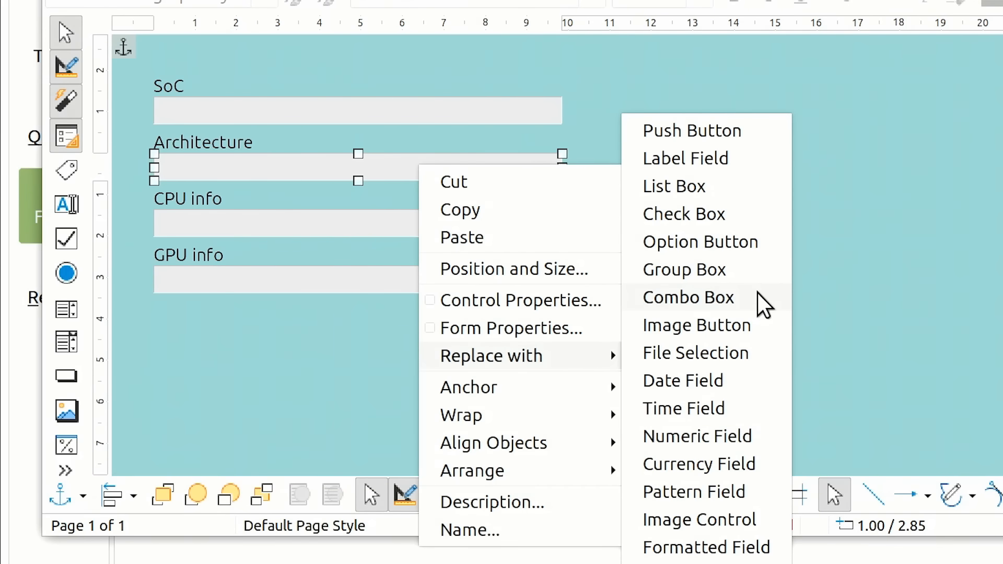
click(730, 186)
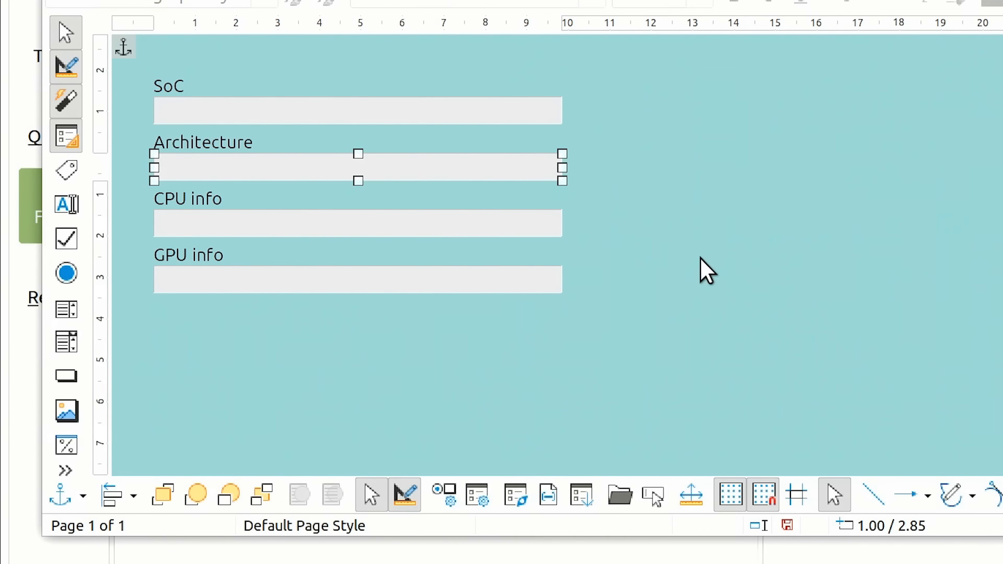
Fill the Architecture list box from the ISA_List table by setting its list contents type to Table, and lower its bound field by one
right_click(478, 160)
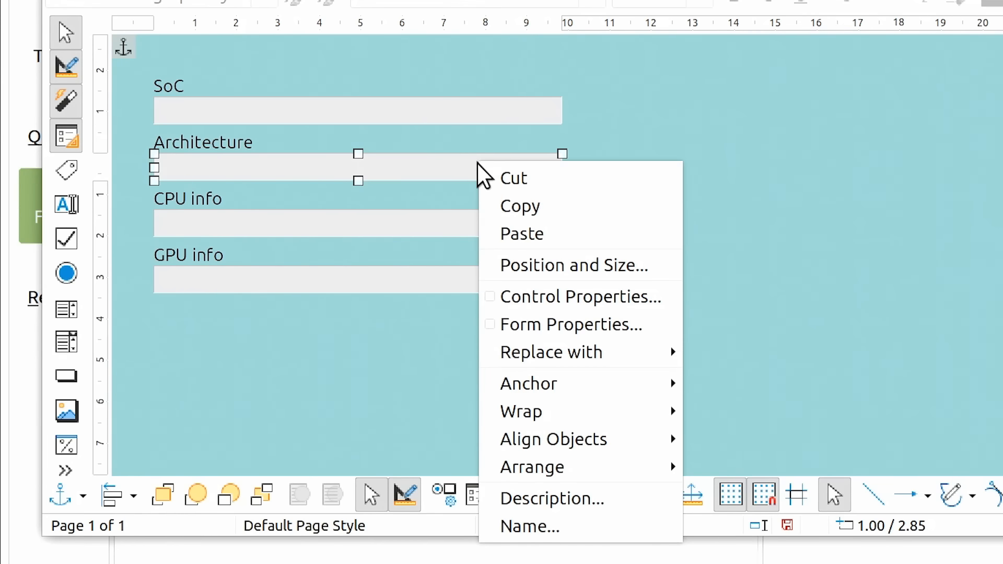
click(527, 296)
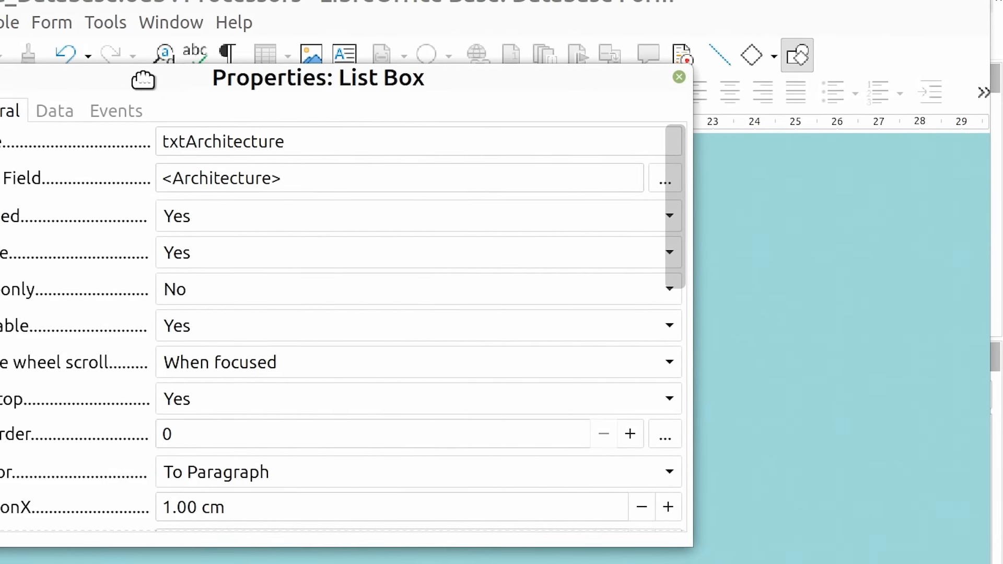
drag(143, 79, 337, 52)
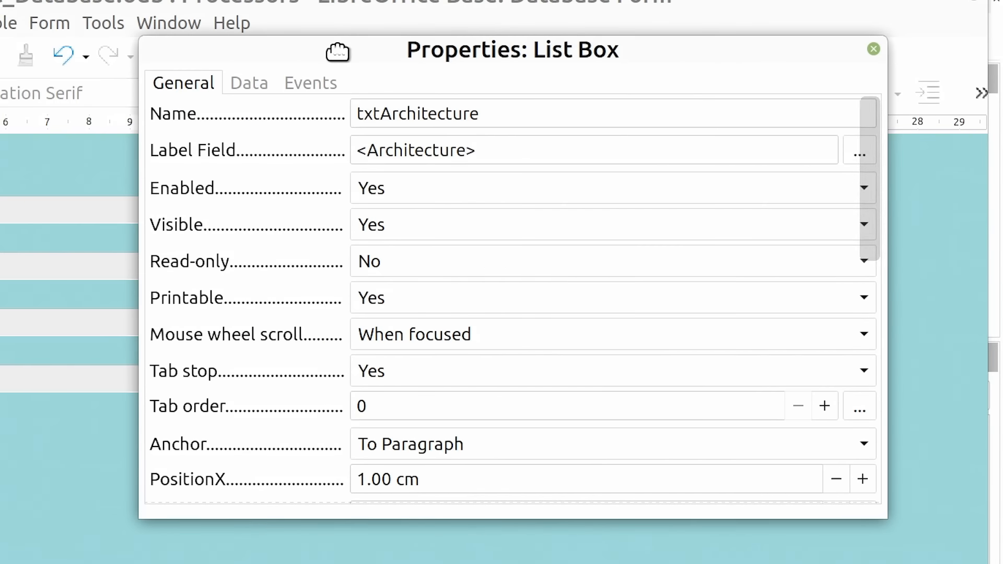
click(248, 84)
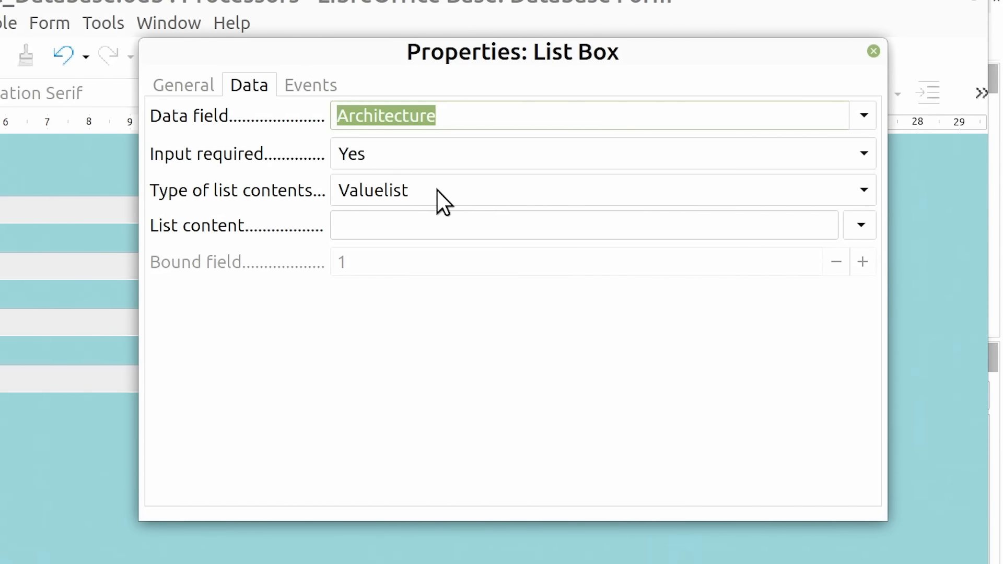
click(866, 188)
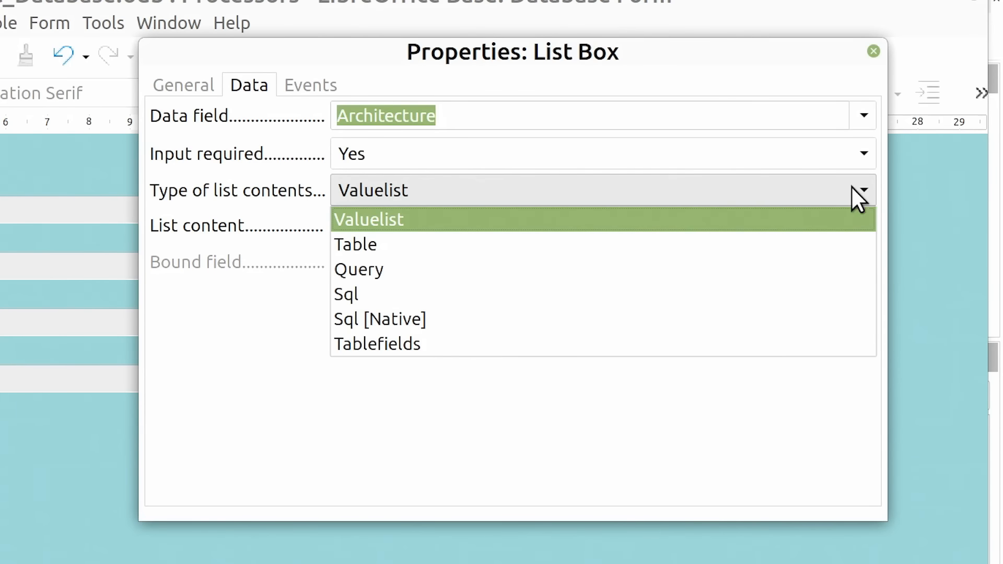
click(504, 244)
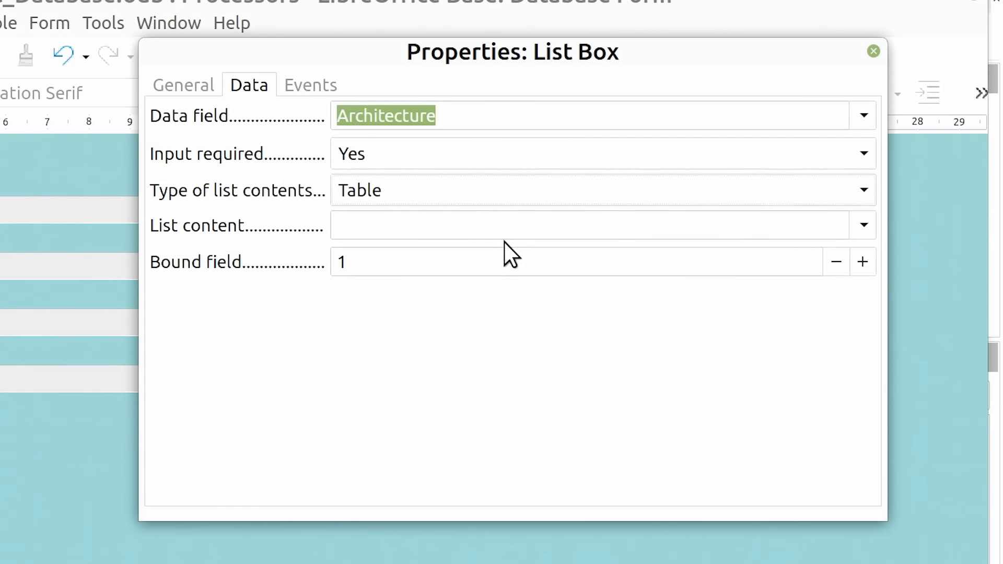
click(865, 226)
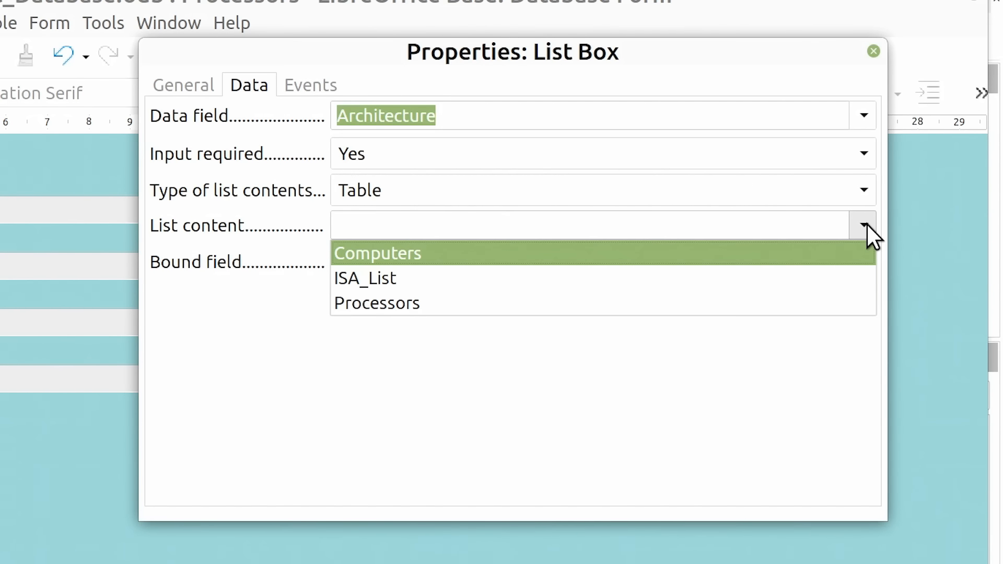
click(456, 276)
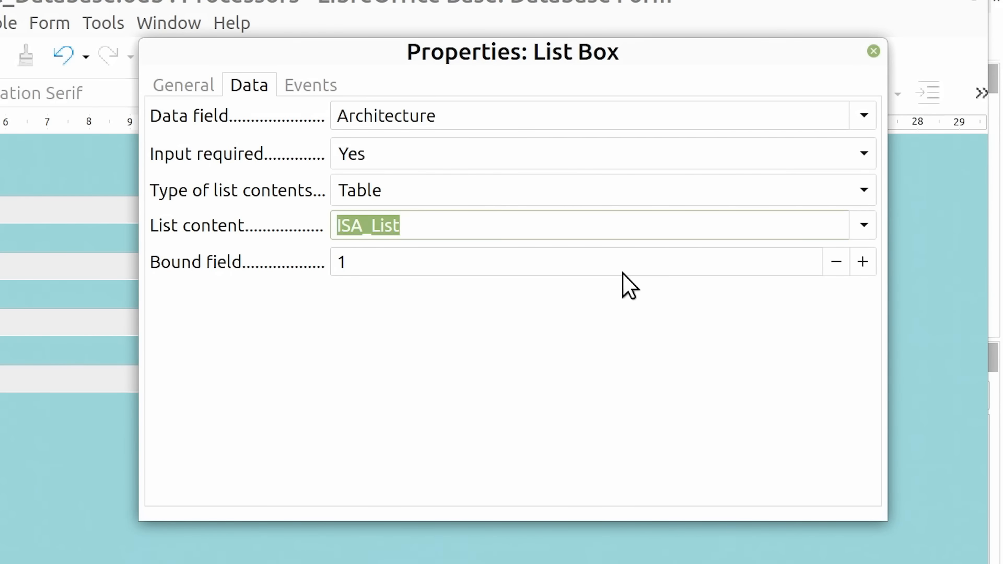
click(835, 263)
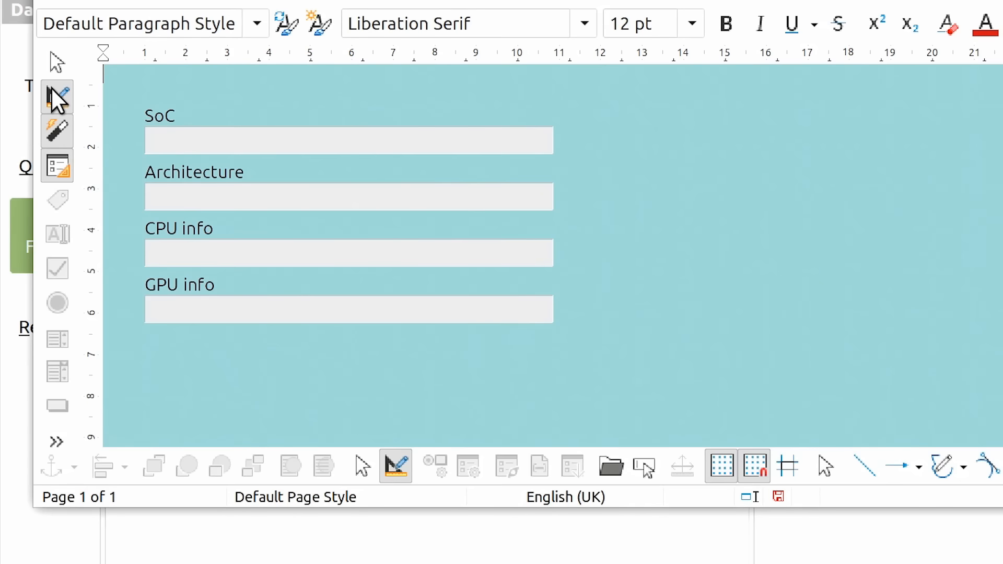
Move the CPU info and GPU info fields down and stretch the Architecture list box to about 1.8 cm tall
drag(134, 358, 563, 239)
click(526, 199)
click(399, 199)
drag(349, 210, 350, 259)
click(537, 275)
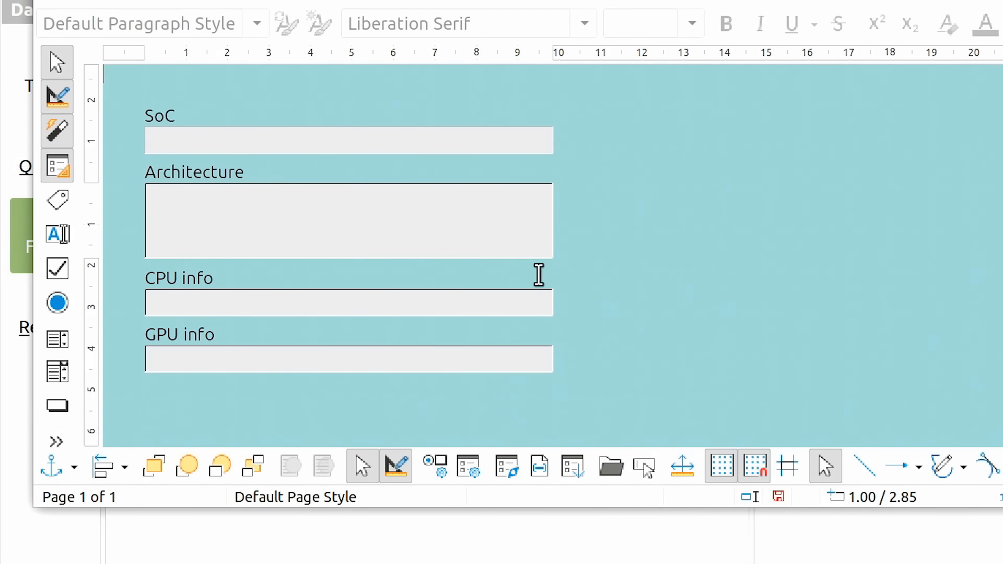
Enter a live form record with SoC Amlogic S905X3, architecture ARM, CPU 4 x 2.0GHz A55 and GPU Mali-G31 MP2, and return to design mode
click(53, 96)
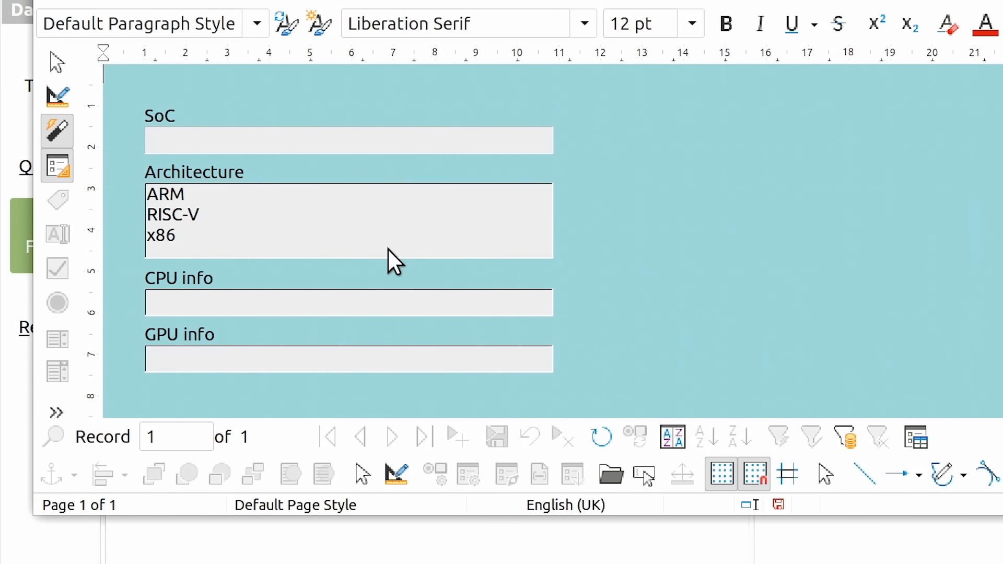
click(353, 143)
text(Amlogic S905X3)
click(366, 194)
click(366, 303)
text(4 x 2.0GHz A55)
click(376, 359)
text(Mali-G31 MP2)
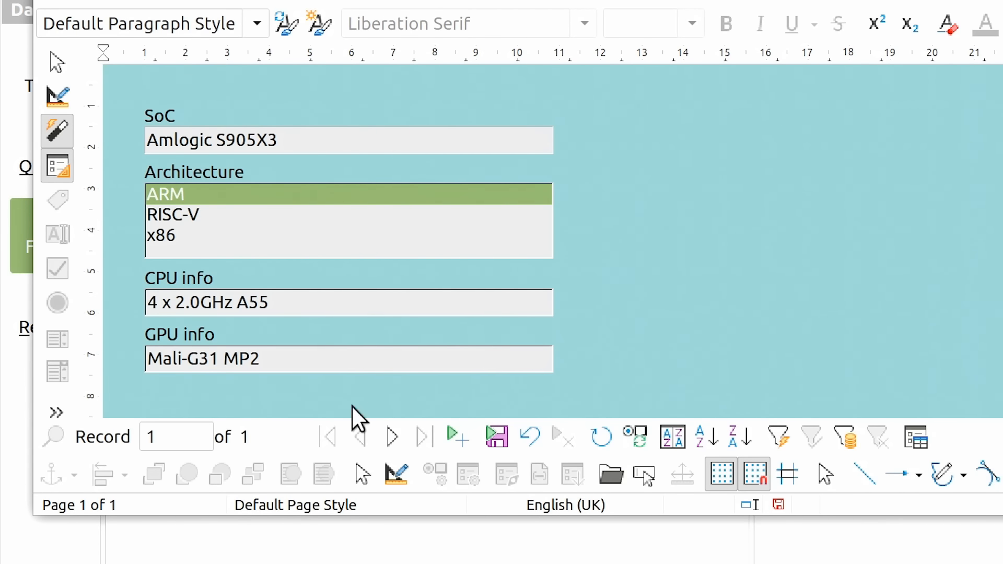
click(392, 437)
click(396, 473)
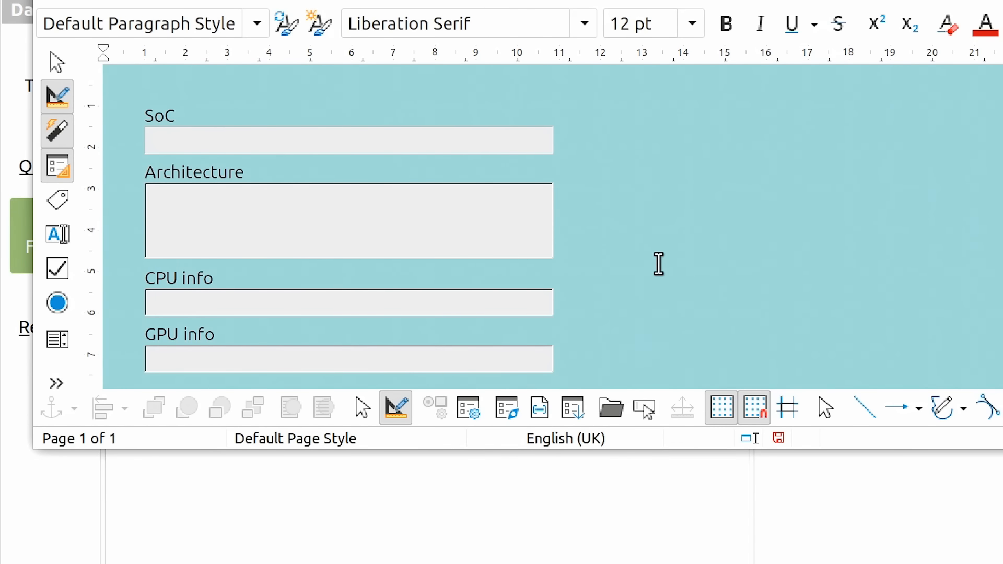
Undo the resizing of the Architecture list box and the moves of the CPU info and GPU info fields
key(ctrl+z)
key(ctrl+z)
key(ctrl+z)
key(ctrl+z)
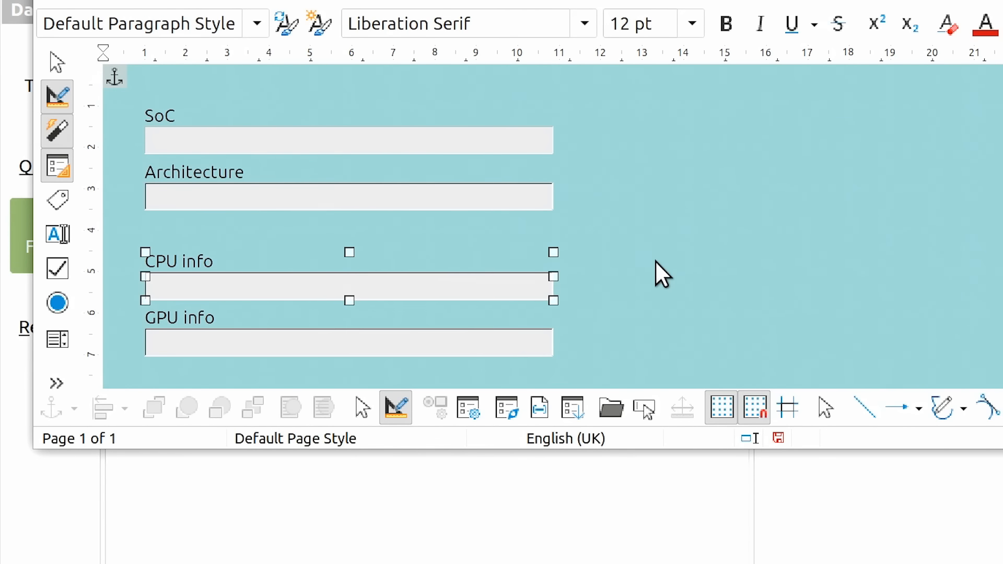
key(ctrl+z)
key(ctrl+z)
key(ctrl+z)
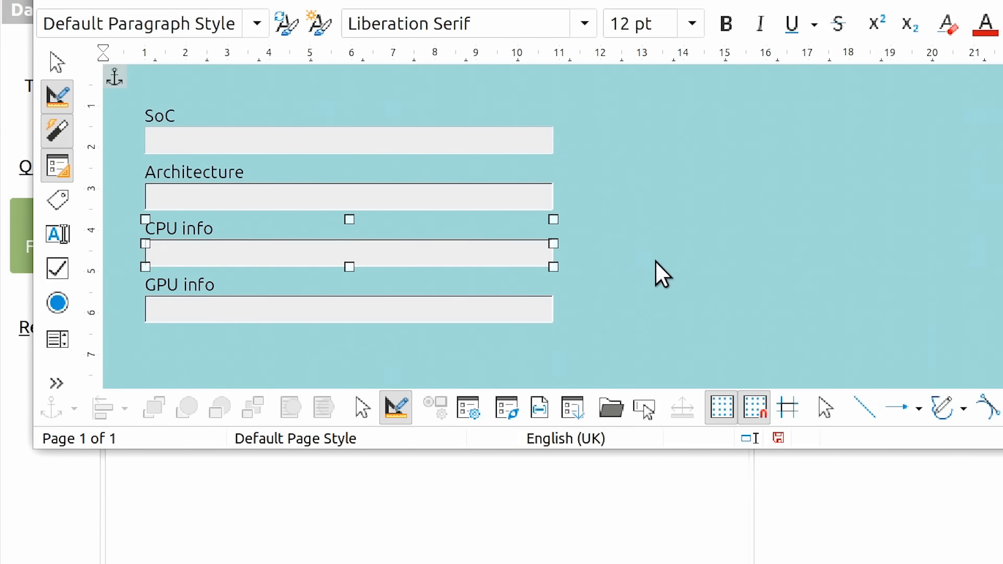
click(657, 263)
Set the Architecture list box's Drop-down property to Yes, close its properties and leave design mode
double_click(349, 197)
drag(964, 137, 962, 325)
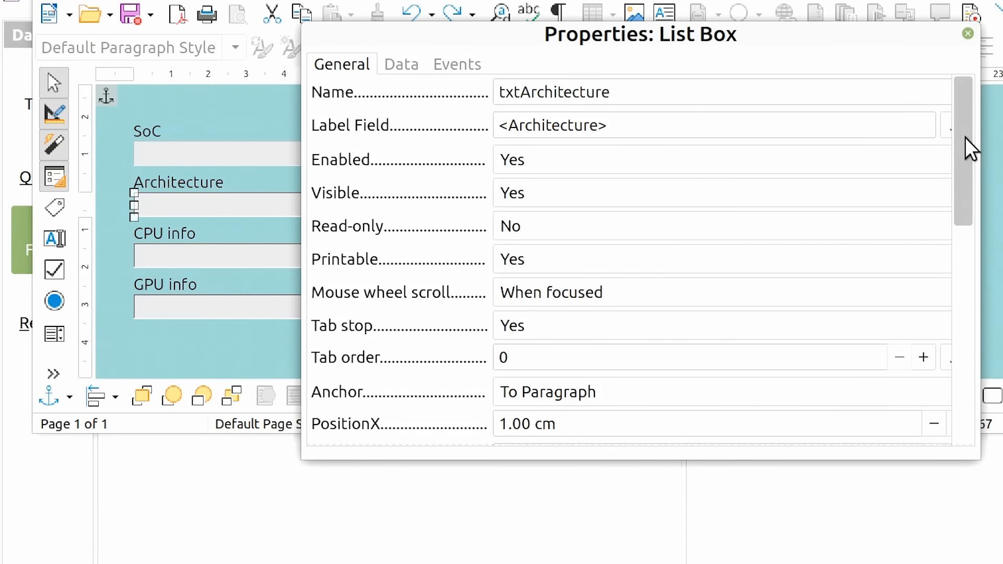
click(914, 307)
click(750, 352)
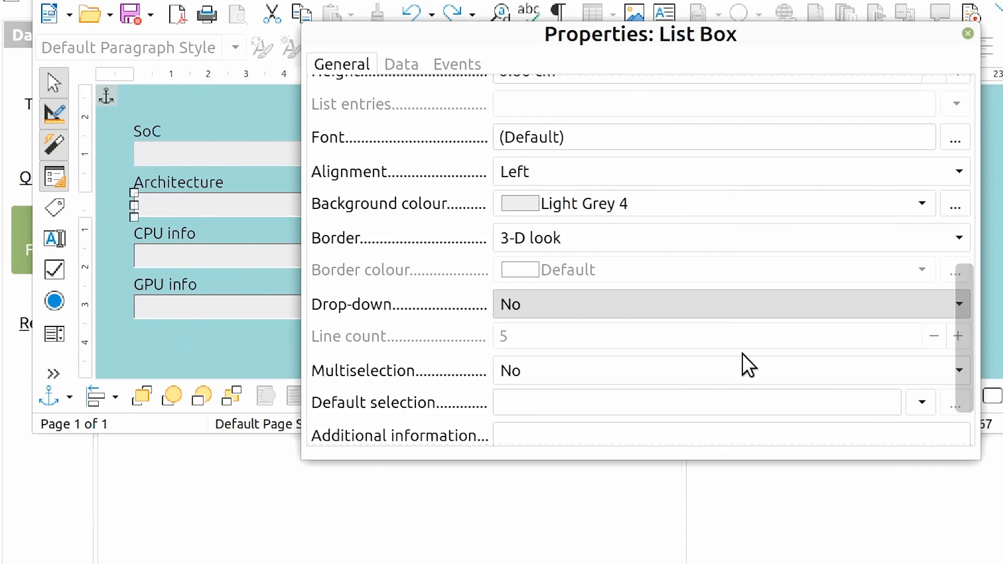
click(967, 33)
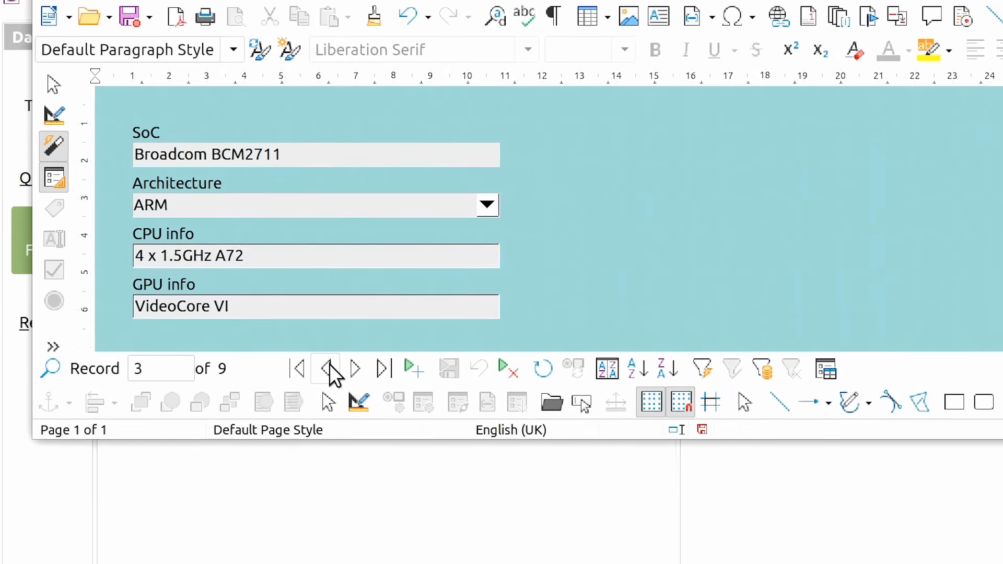
click(330, 365)
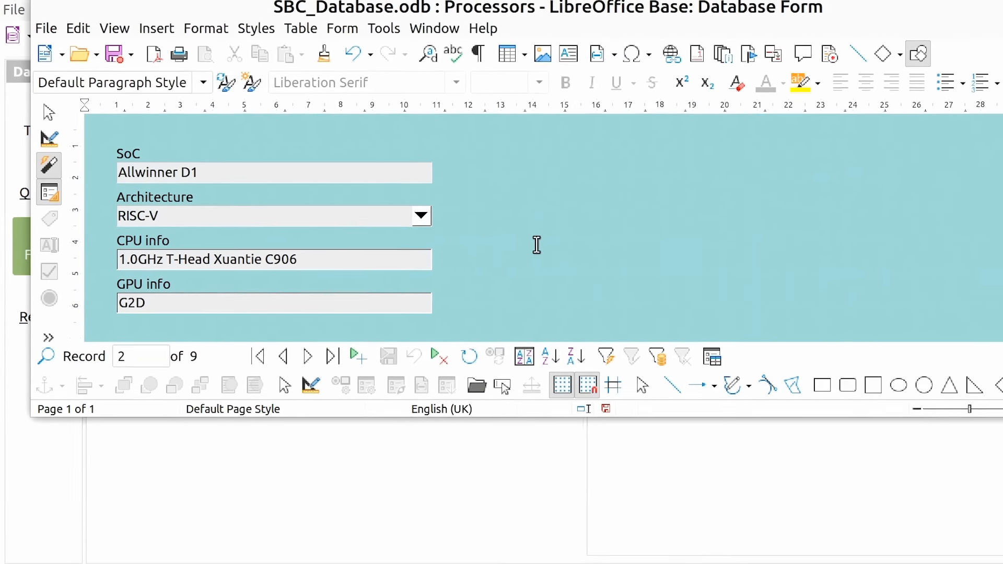
Save the Processors form and close its window
click(45, 37)
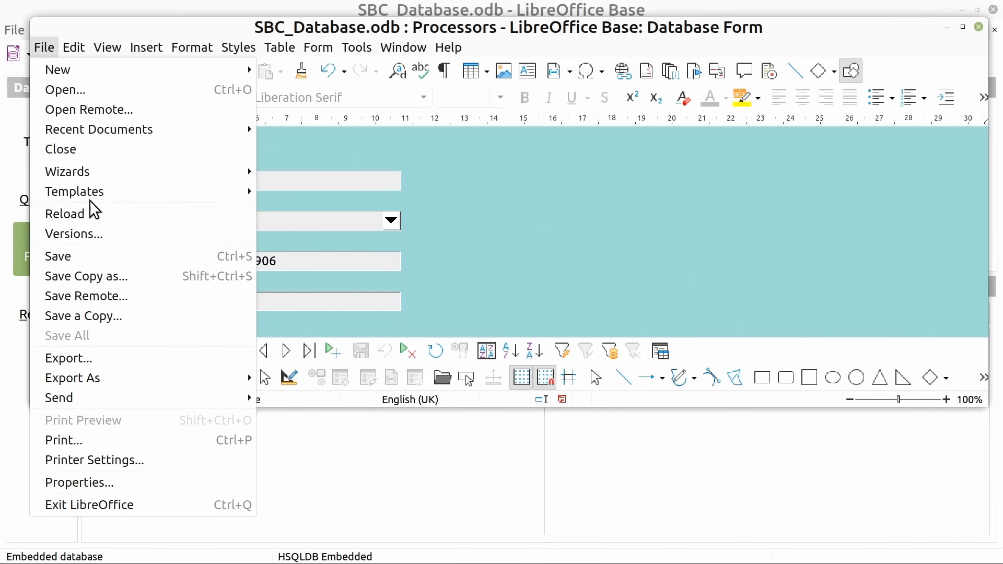
click(104, 255)
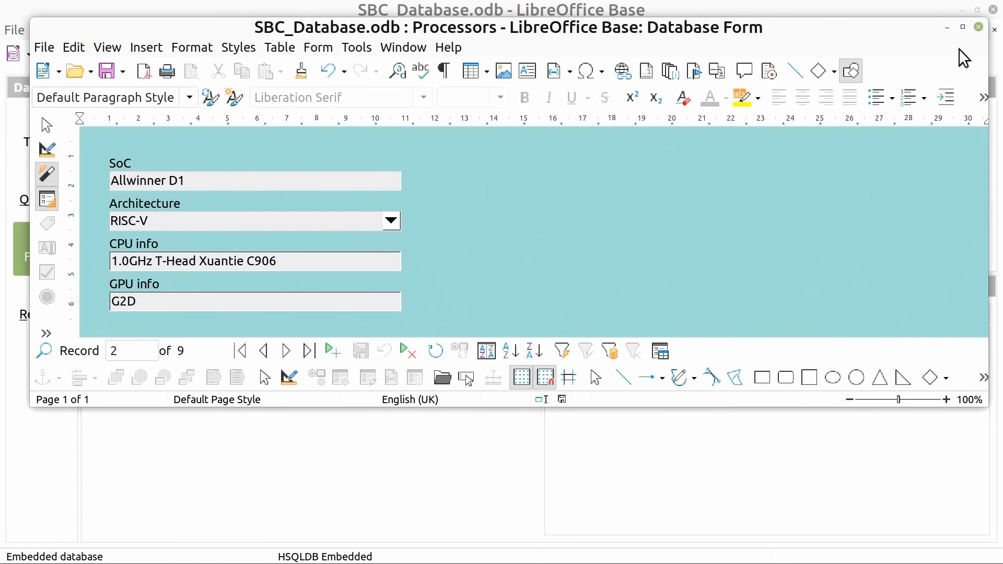
click(979, 28)
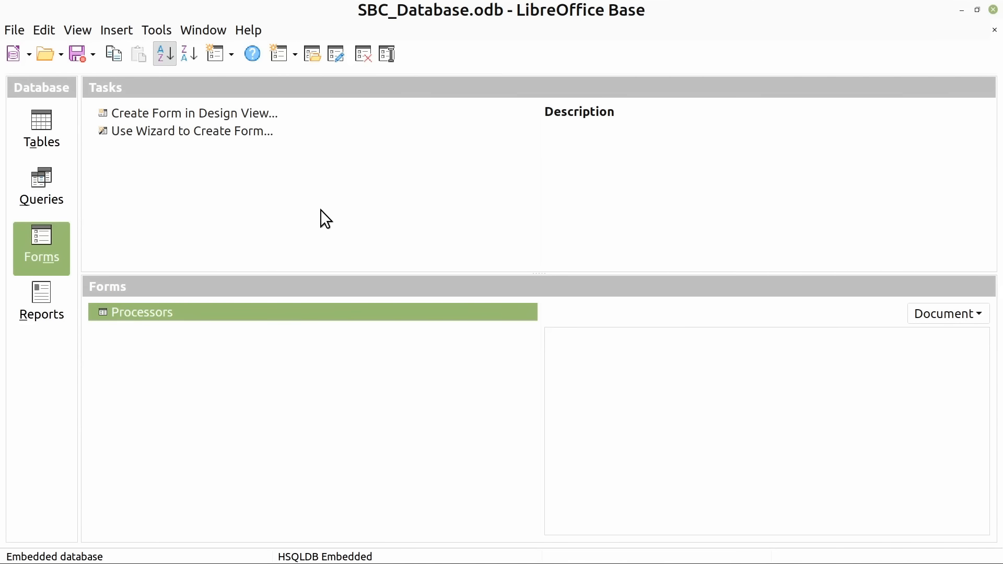
Start a new form with the Form Wizard and include all fields of the Computers table
click(225, 131)
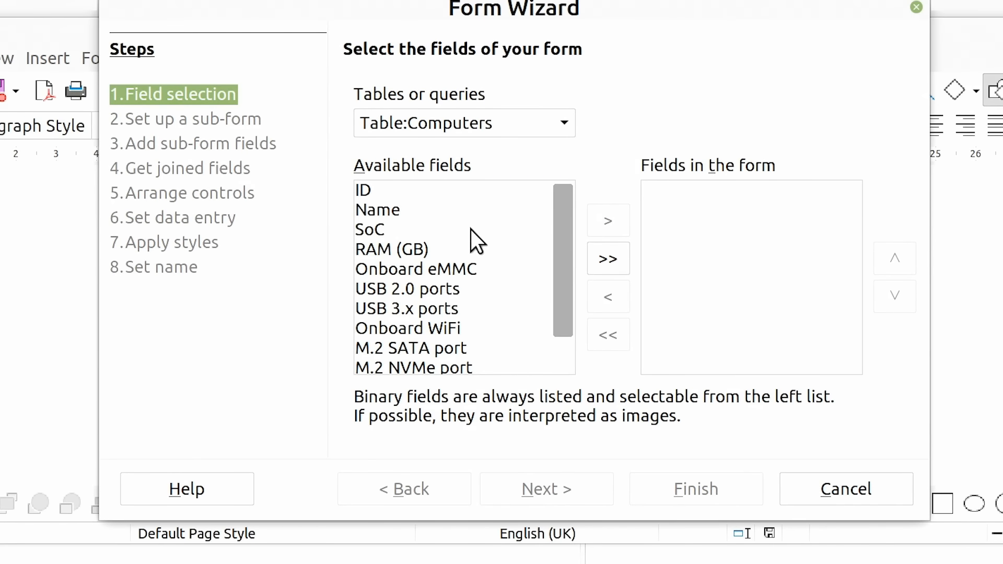
click(608, 260)
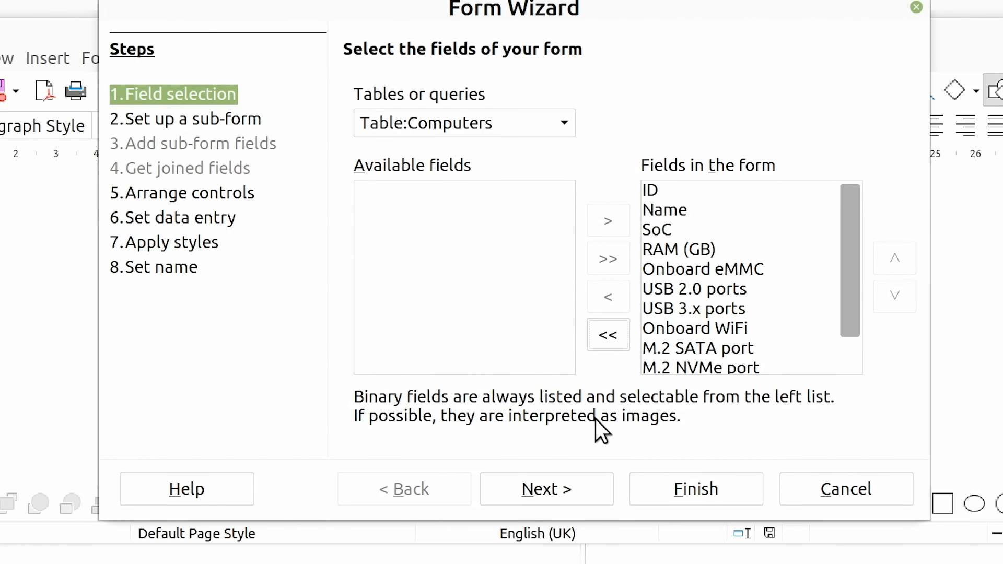
click(538, 483)
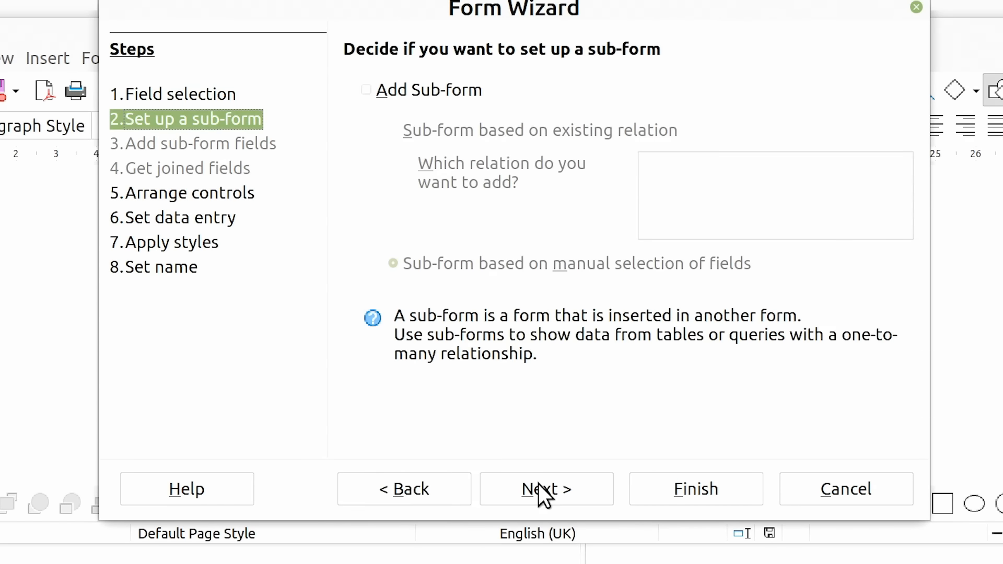
Add a sub-form based on manual field selection, containing all fields of the Processors table
click(428, 89)
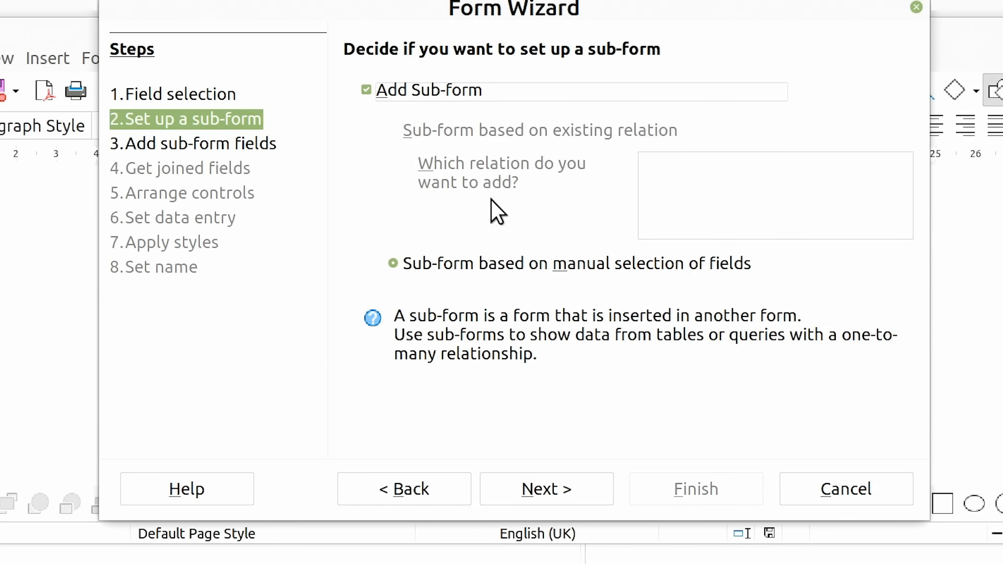
click(557, 484)
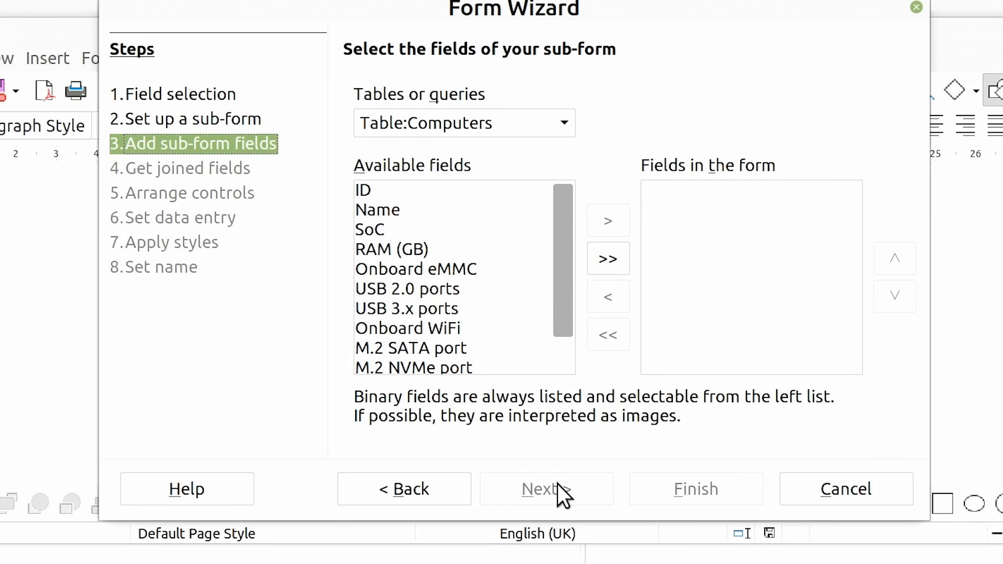
click(557, 126)
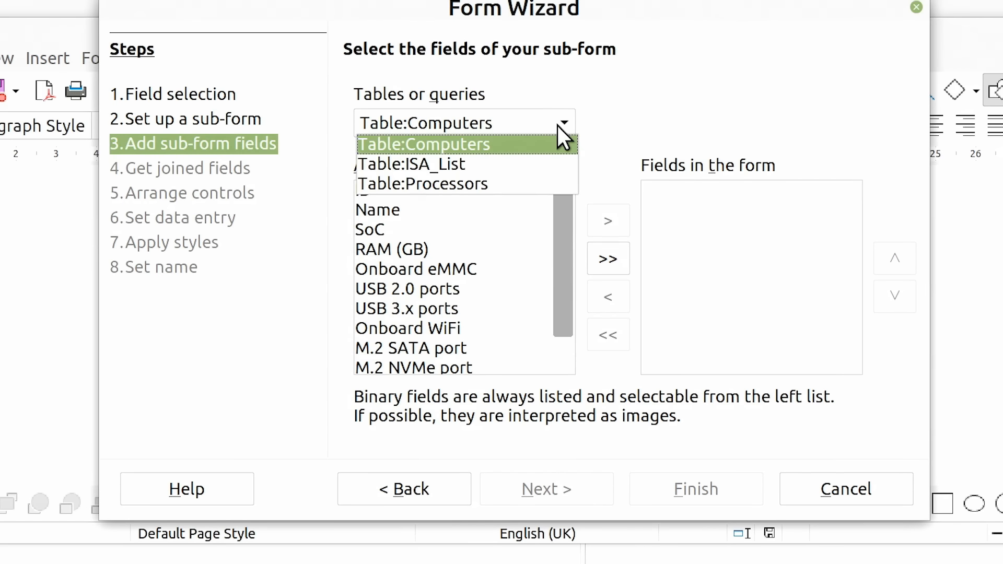
click(522, 180)
click(608, 259)
click(667, 190)
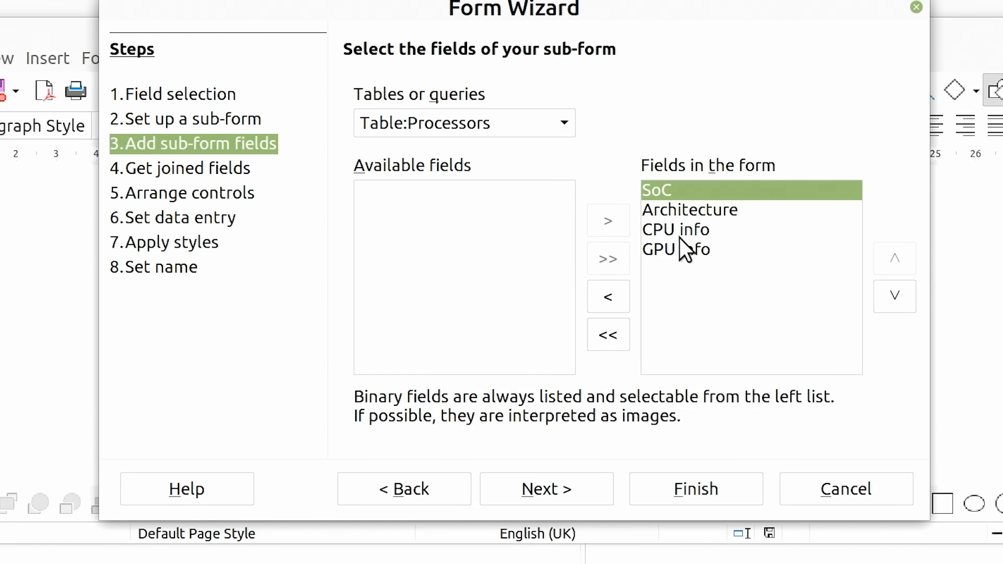
click(539, 484)
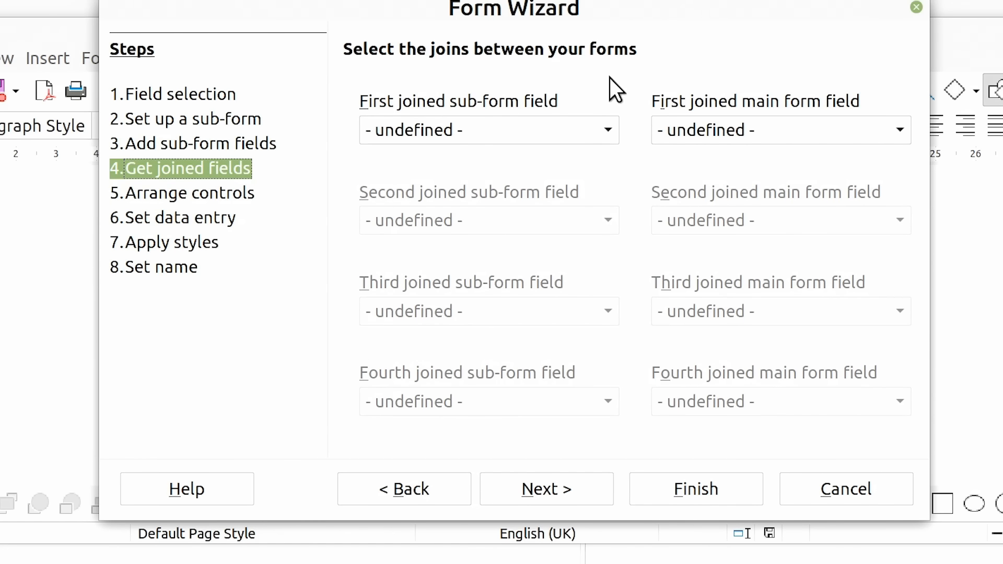
Join the sub-form's SoC field to the main form's SoC field as the first join
click(609, 129)
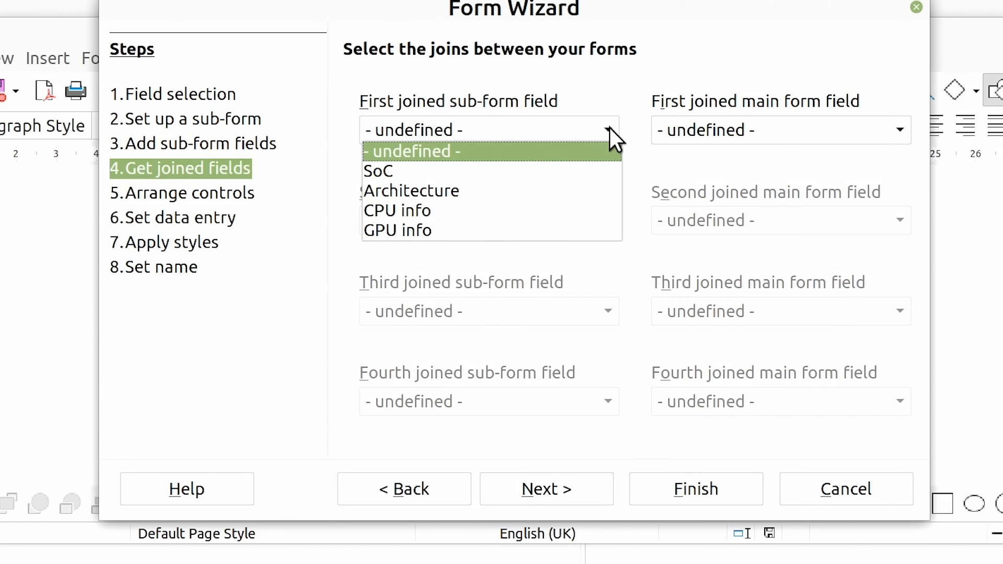
click(502, 170)
click(899, 130)
click(773, 211)
click(546, 489)
Arrange both the main form and the sub-form as Columnar - Labels on Top and continue to the style settings
drag(367, 14, 767, 70)
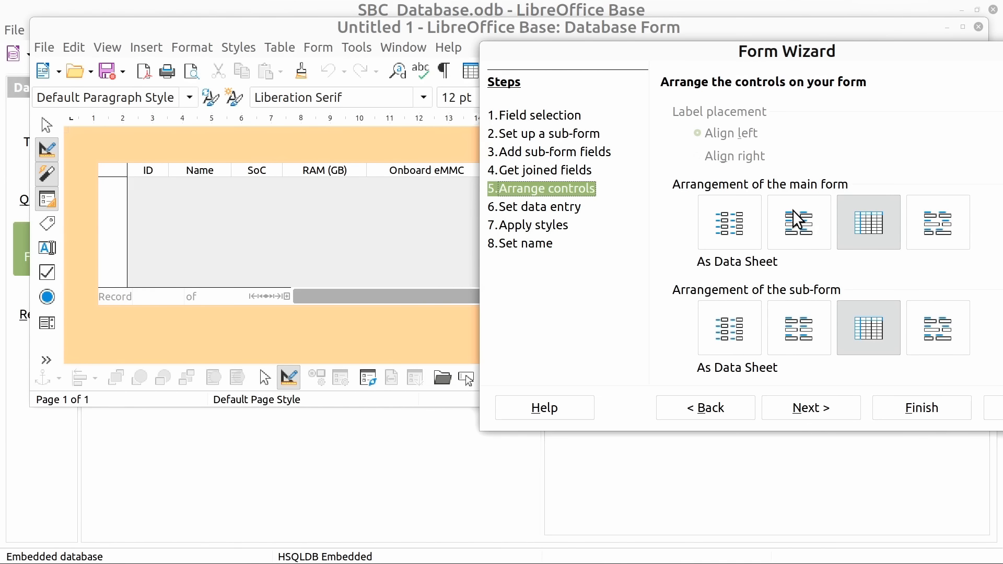
click(801, 229)
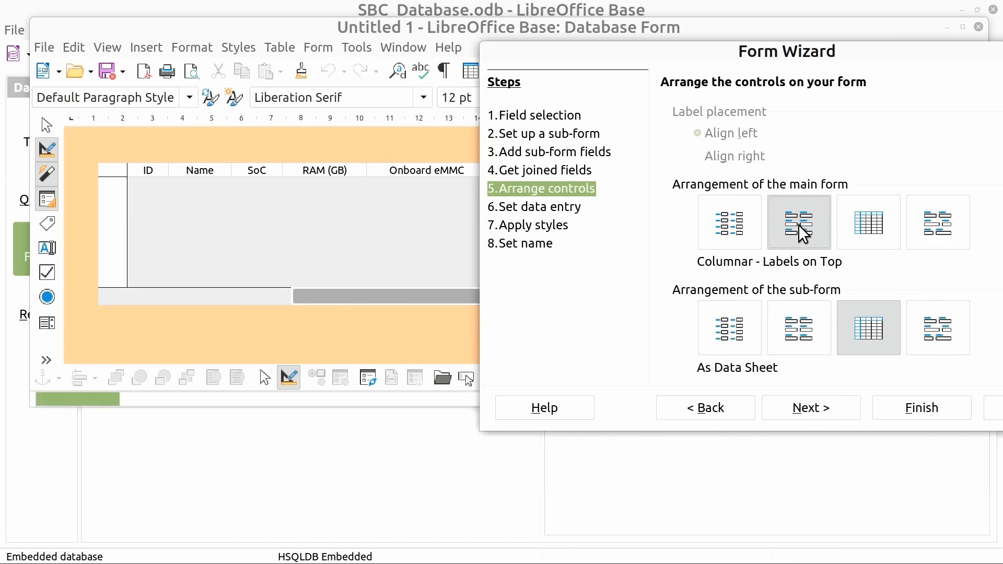
click(796, 326)
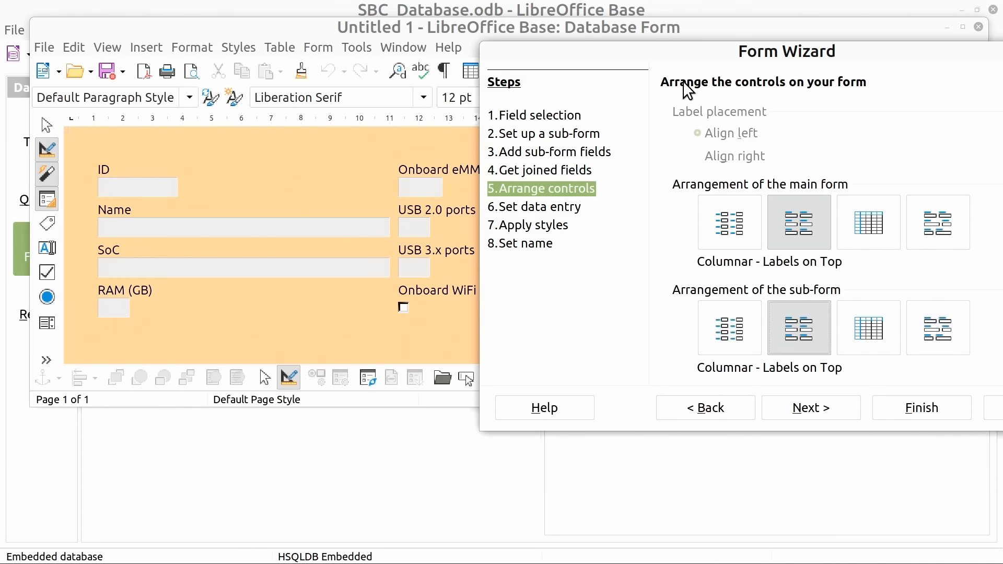
drag(676, 61, 525, 73)
click(658, 417)
click(659, 418)
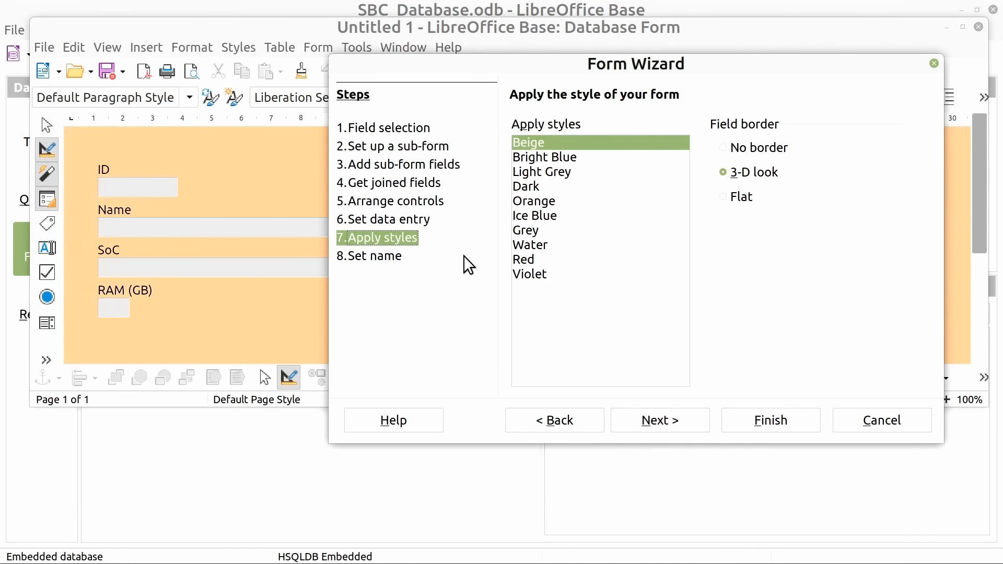
Create the form as Computers with the Beige style and 3-D look borders, view it down to the sub-form fields and close it
click(655, 421)
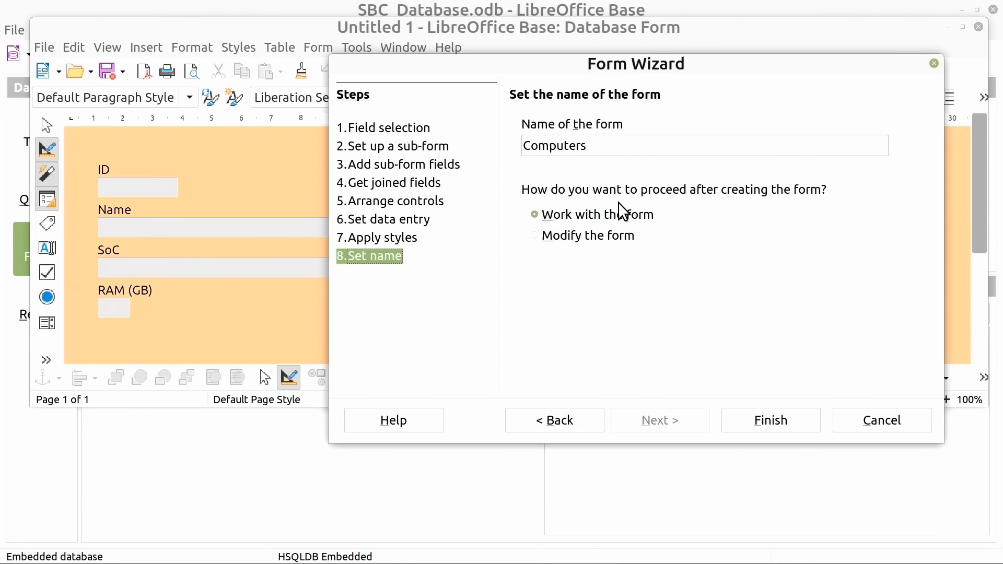
click(760, 417)
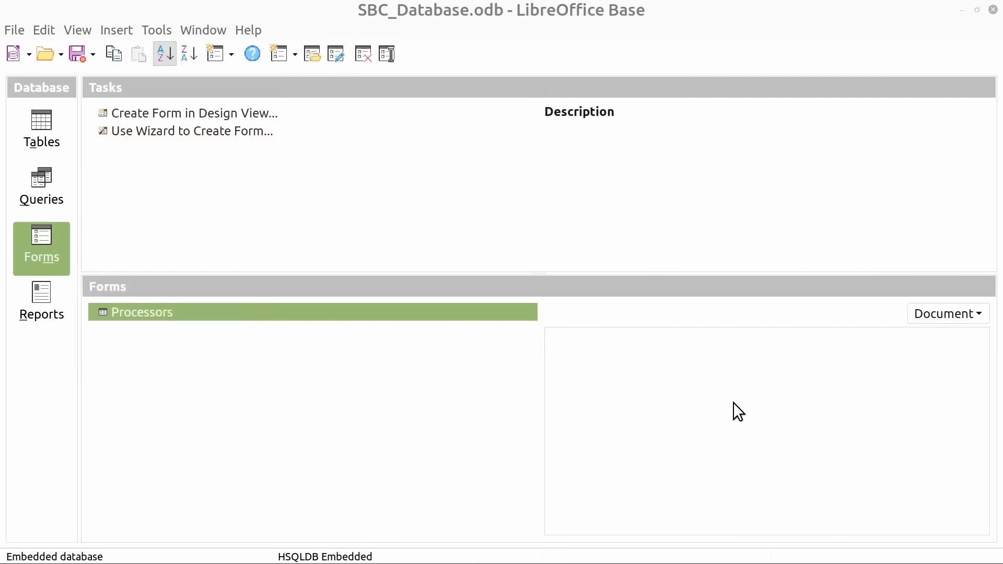
drag(505, 427, 529, 542)
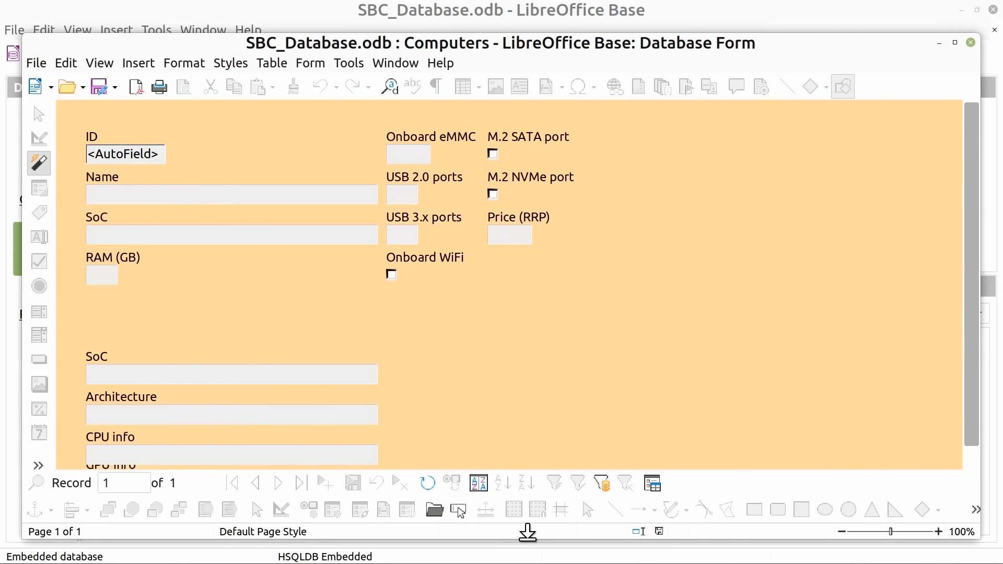
drag(967, 278, 967, 309)
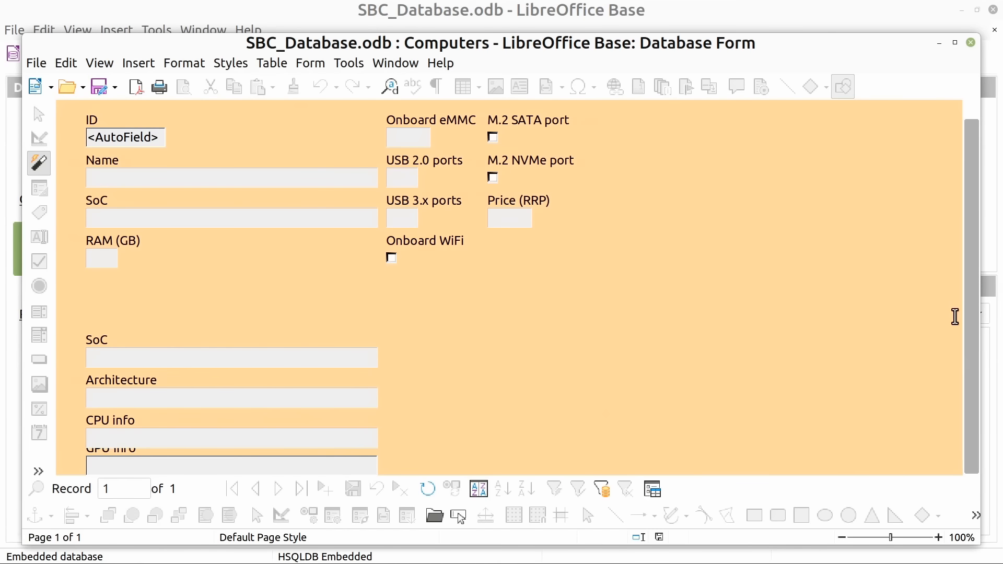
click(970, 42)
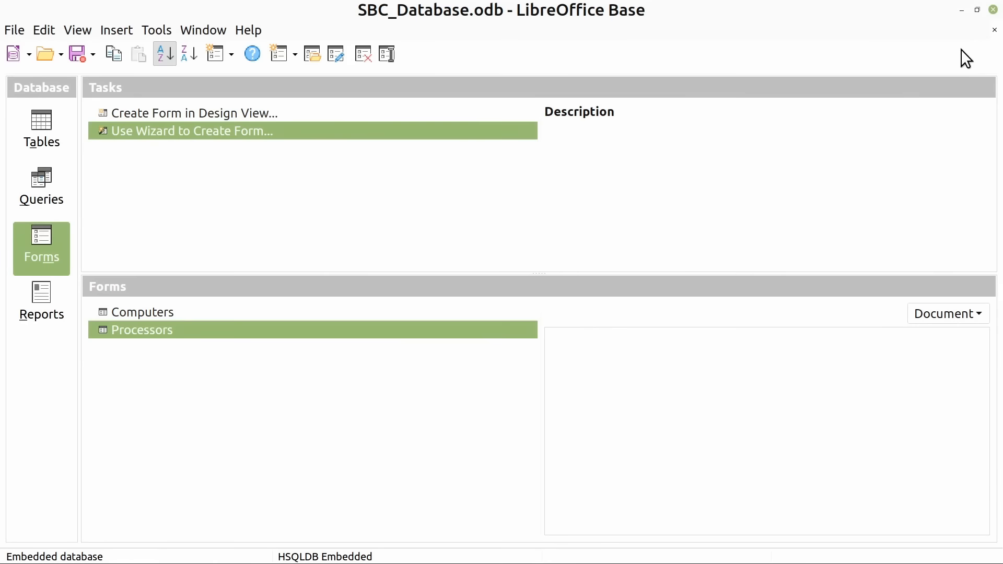
Open the Computers form for editing and move the sub-form's SoC, Architecture and CPU info fields up directly beneath RAM (GB)
right_click(176, 315)
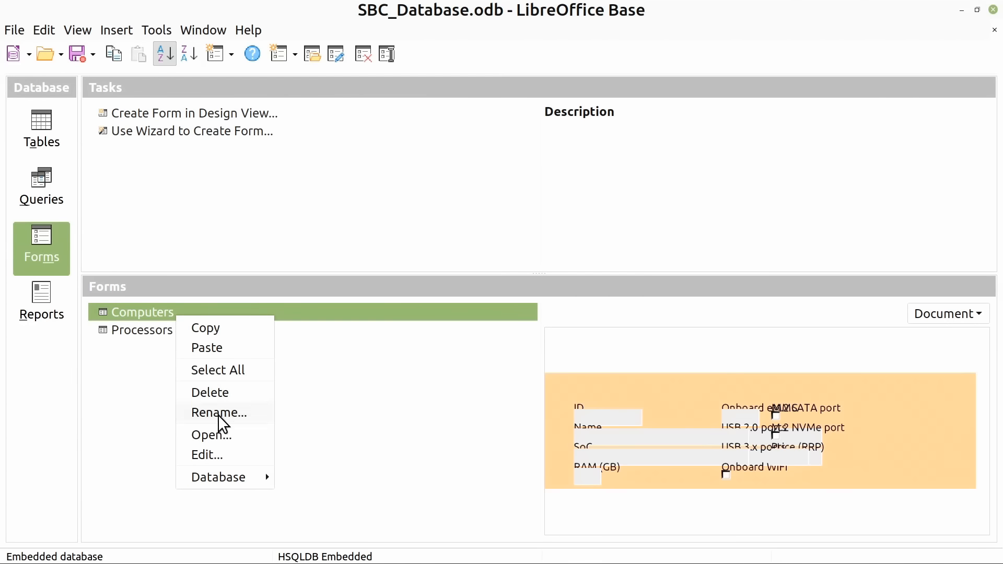
click(231, 452)
click(47, 126)
drag(91, 336, 415, 460)
key(Up)
key(Up)
key(Up)
key(Up)
key(Up)
key(Up)
key(Up)
key(Up)
key(Up)
key(Up)
key(Up)
key(Up)
key(Up)
key(Up)
key(Up)
key(Up)
key(Up)
key(Up)
key(Up)
key(Up)
click(485, 407)
drag(977, 302, 977, 337)
Move the GPU info label and field up directly beneath CPU info
click(131, 460)
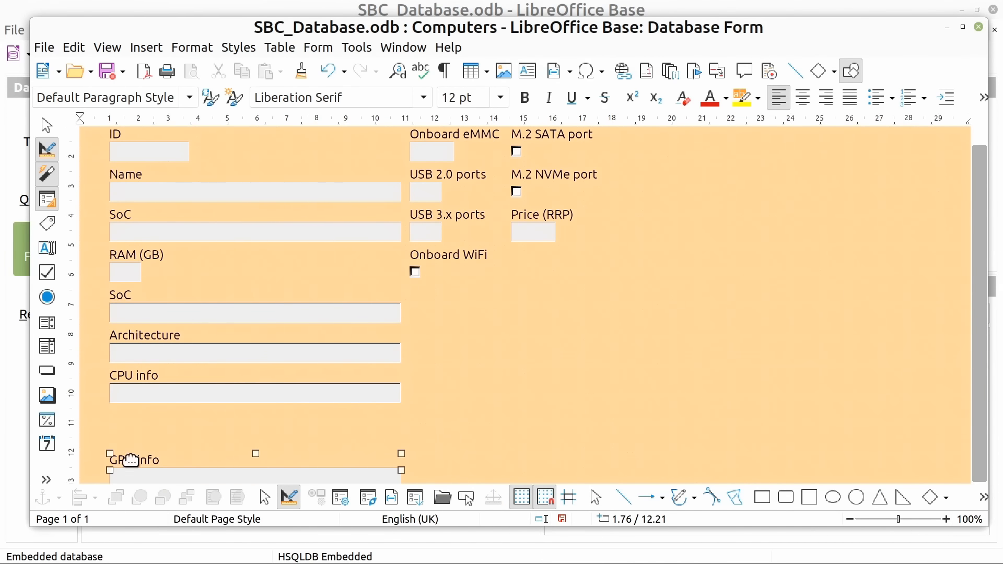
key(Up)
key(Up)
key(Up)
key(Up)
key(Up)
key(Up)
key(Up)
key(Up)
key(Up)
key(Up)
key(Up)
key(Up)
key(Up)
key(Up)
key(Up)
scroll(795, 282, up, 1)
click(531, 421)
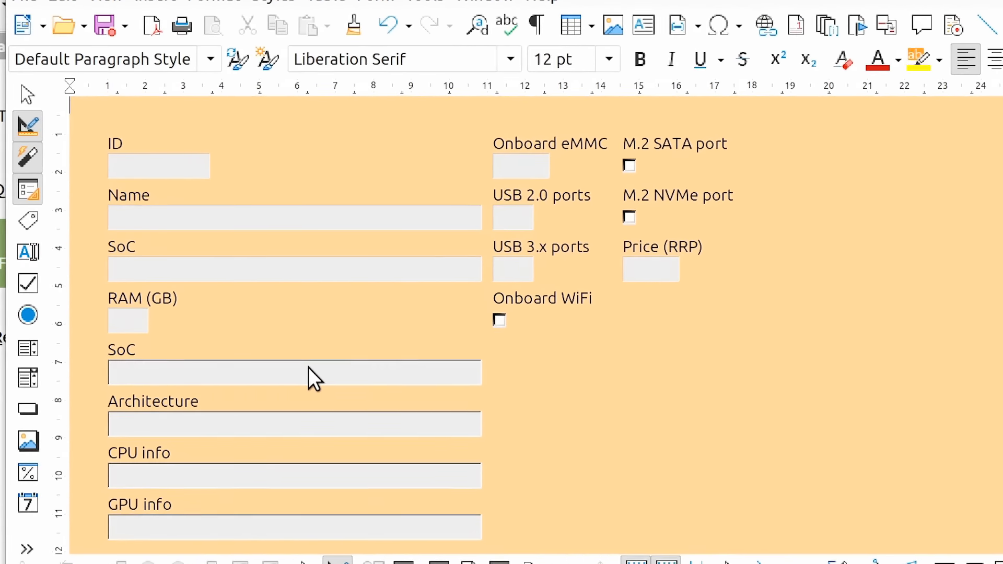
Delete the sub-form's duplicate SoC field and move the Architecture, CPU info and GPU info fields up to close the gap
click(309, 368)
key(Delete)
click(309, 425)
shift+click(309, 476)
shift+click(309, 527)
key(Up)
key(Up)
key(Up)
key(Up)
key(Up)
key(Up)
key(Up)
key(Up)
key(Up)
key(Up)
key(Up)
key(Up)
Change the Allow additions setting in the Processors sub-form's data properties and close the properties
ctrl+click(339, 379)
right_click(339, 379)
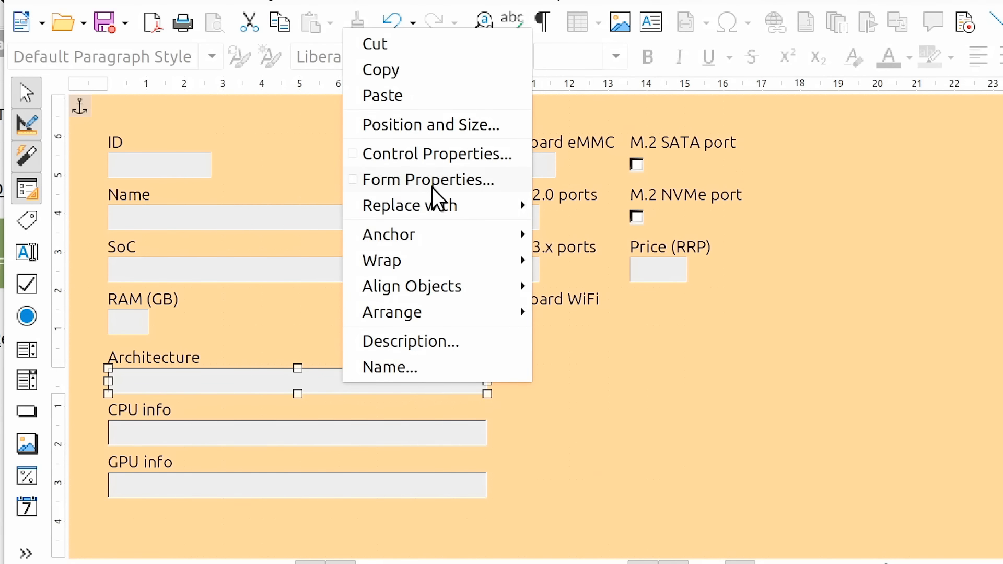
click(431, 184)
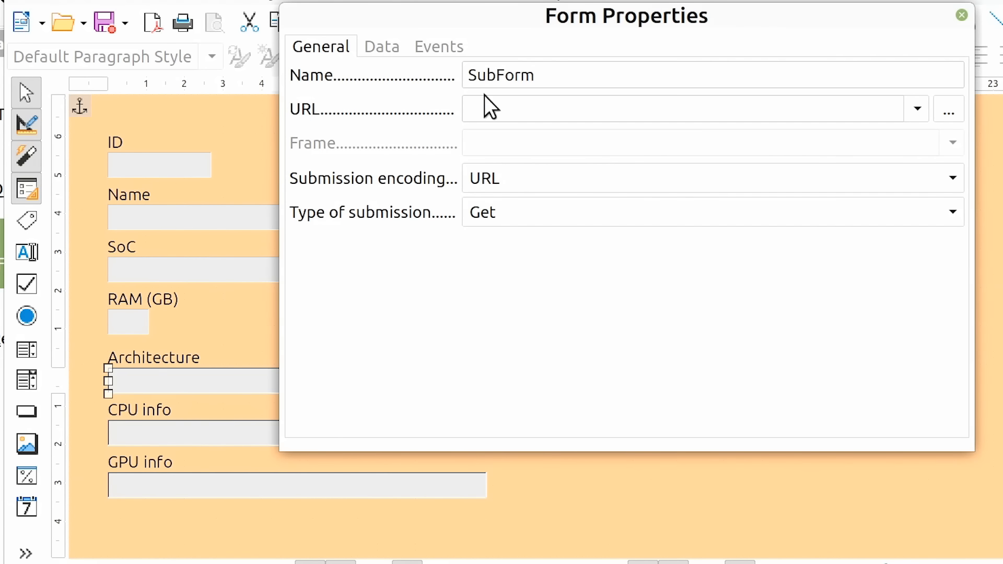
click(372, 47)
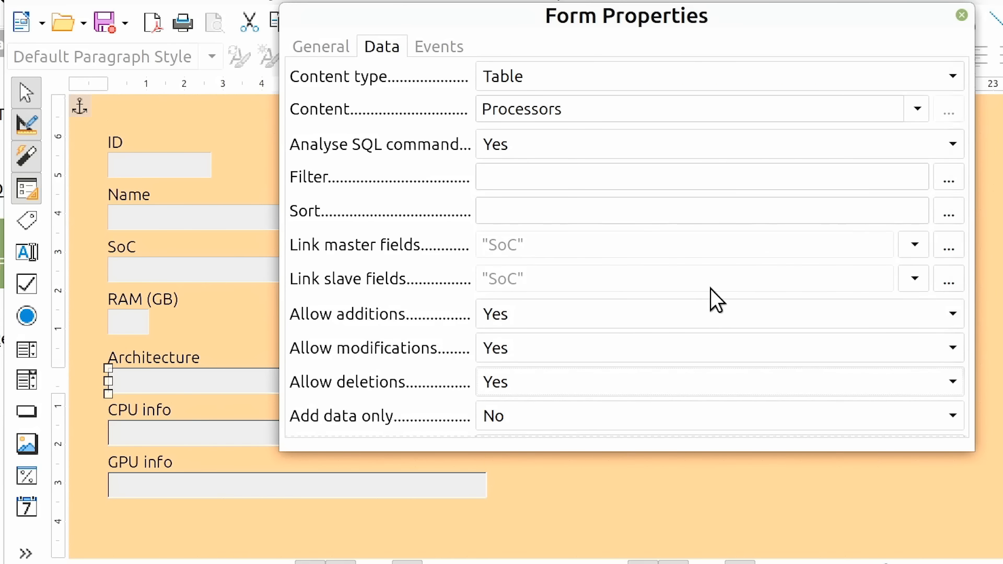
click(728, 307)
click(713, 339)
click(962, 14)
Set the list content of the main form's SoC list box to the Processors table
click(387, 271)
right_click(386, 270)
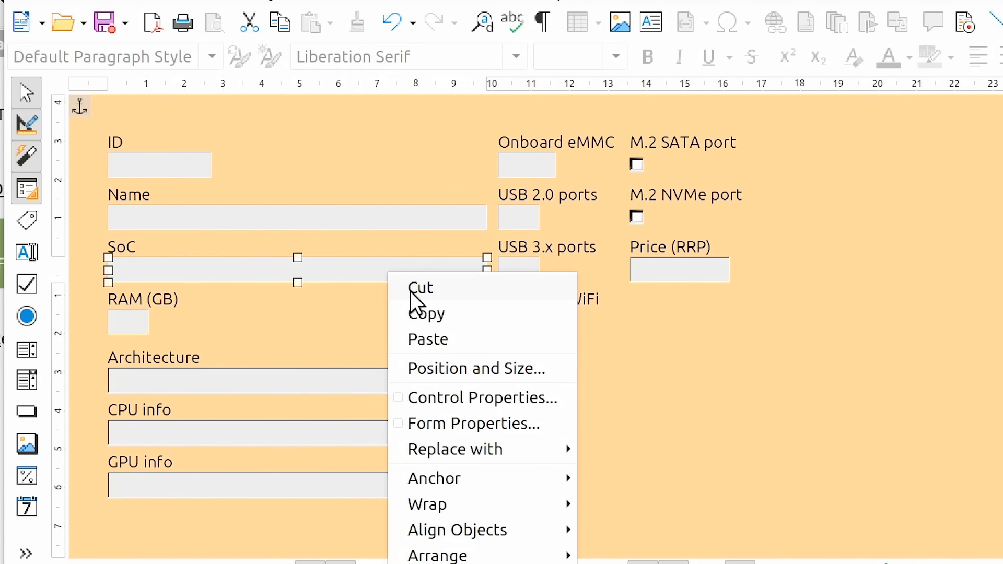
click(465, 397)
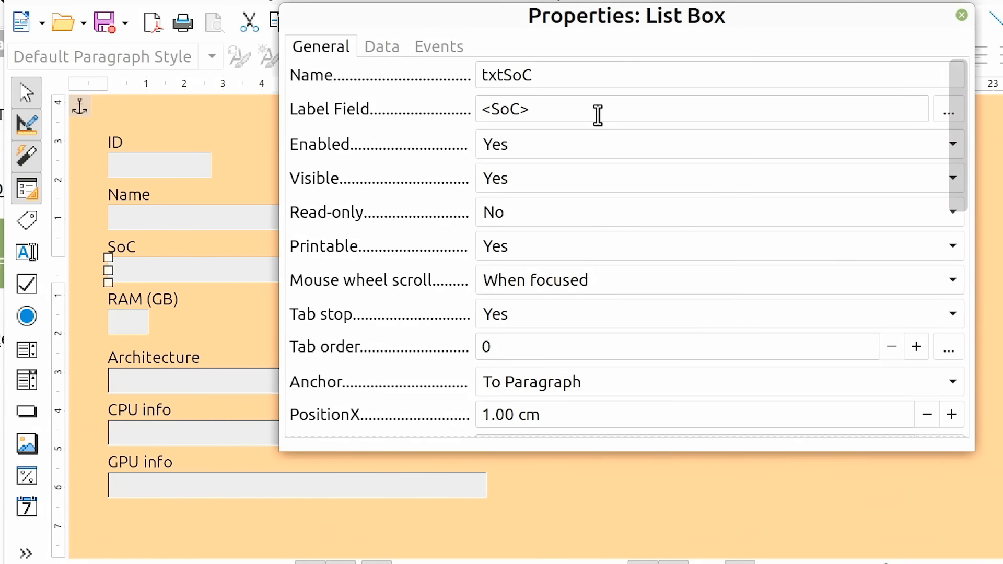
drag(953, 130, 969, 321)
click(382, 47)
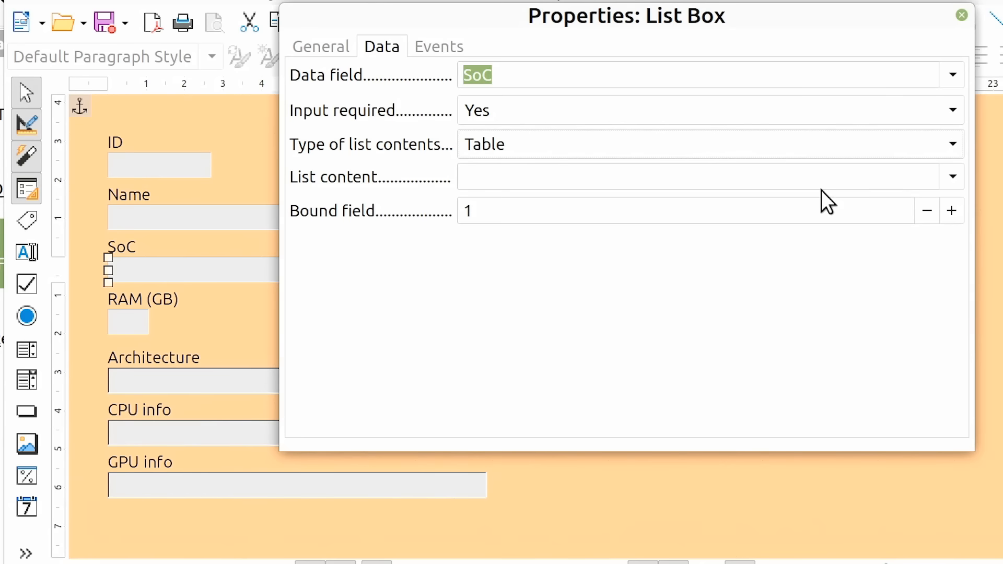
click(955, 176)
click(716, 251)
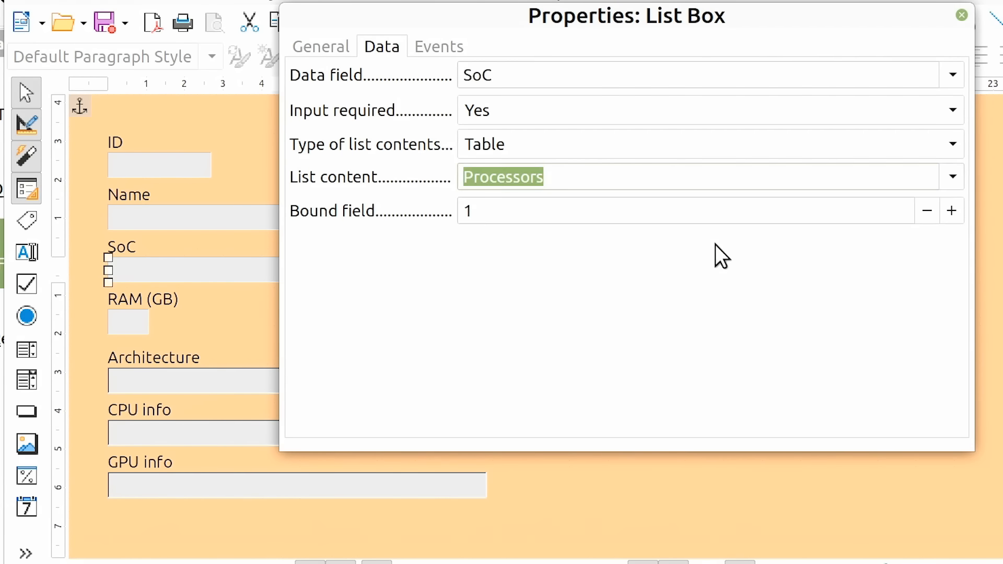
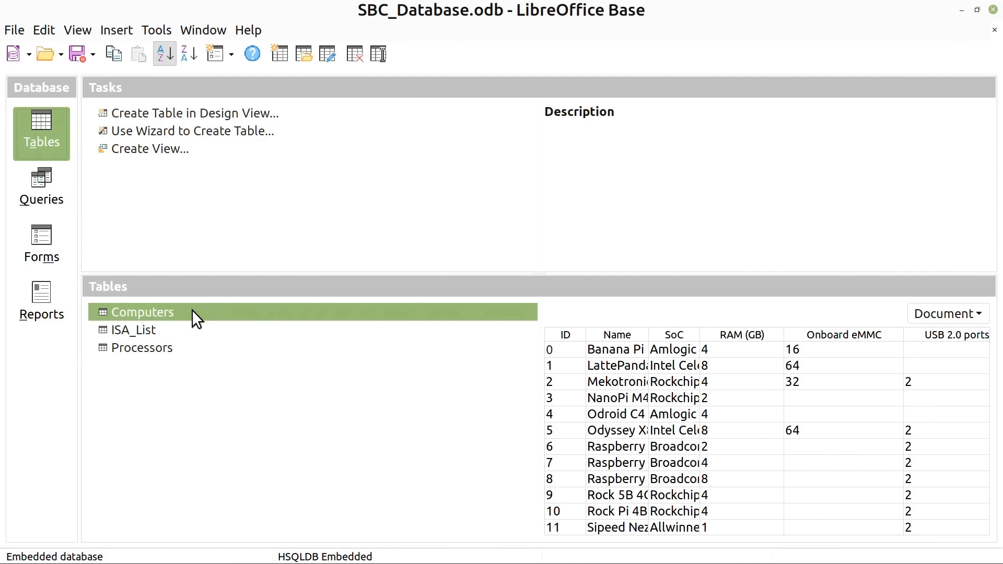
Start a report with the Report Wizard from the All_Data query, including every field except ID
click(36, 239)
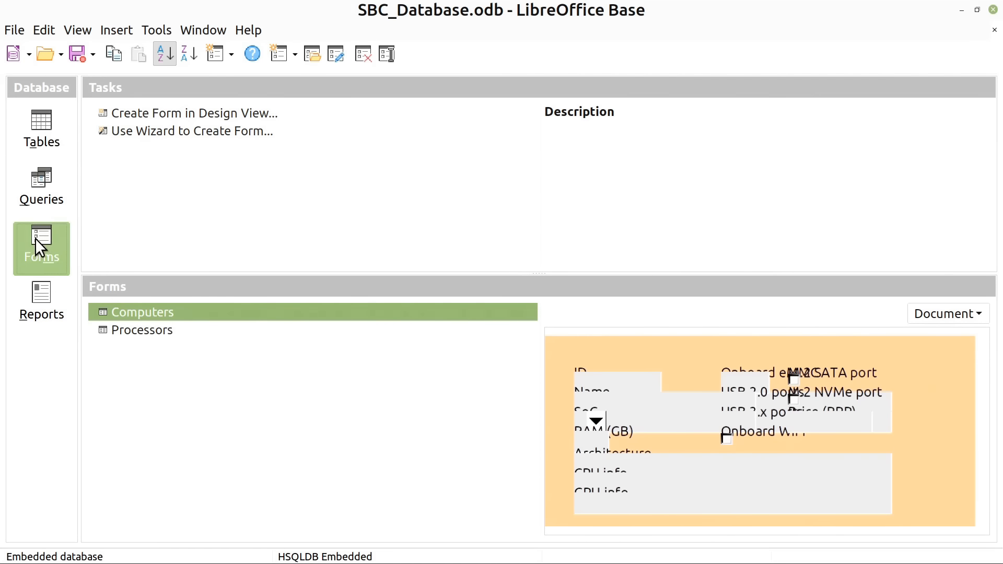
click(37, 199)
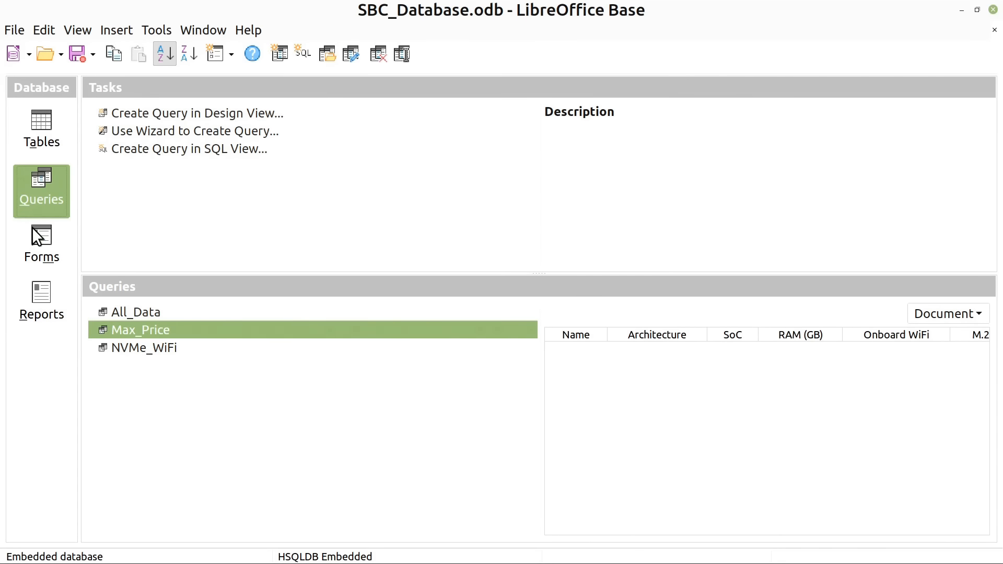
click(36, 289)
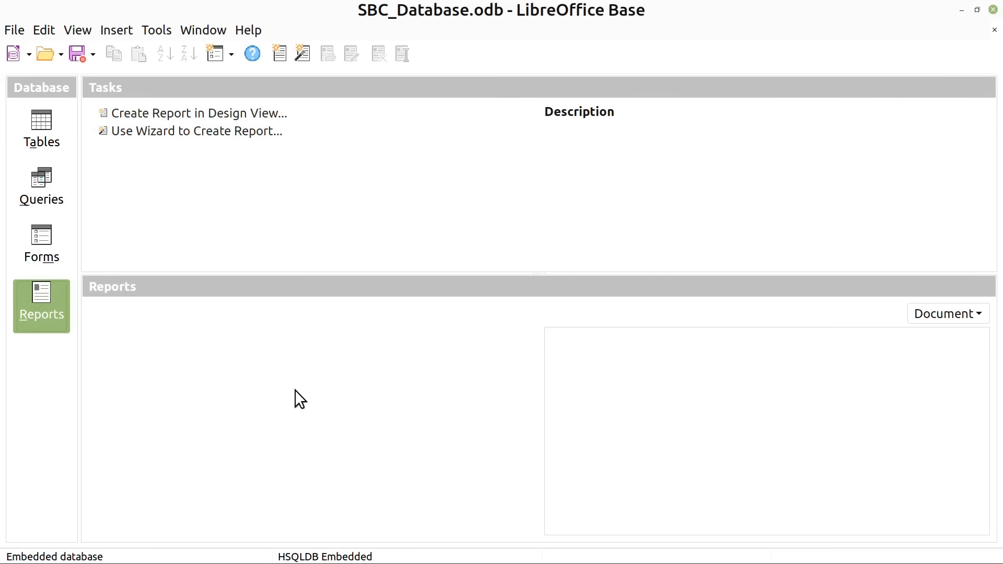
click(197, 131)
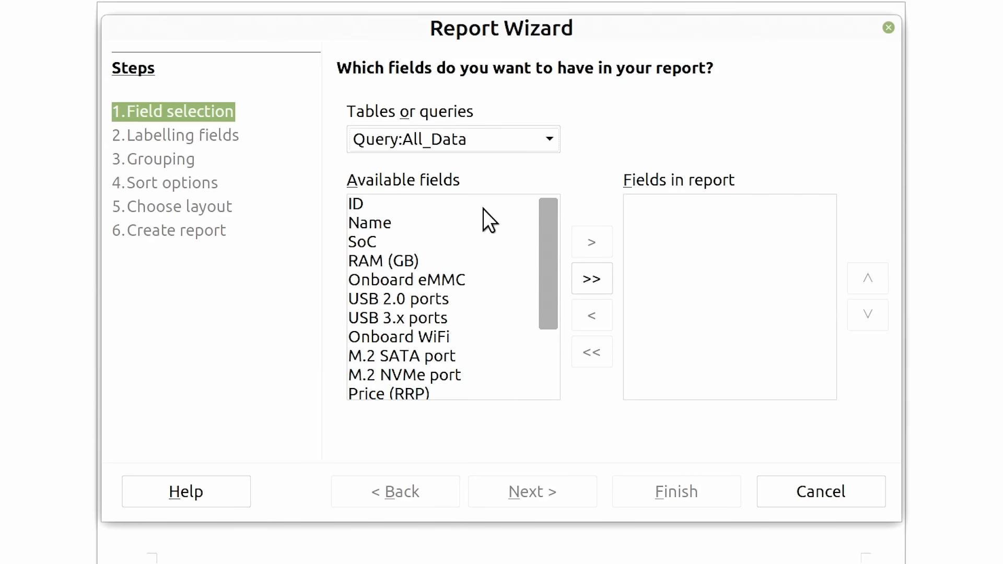
click(592, 280)
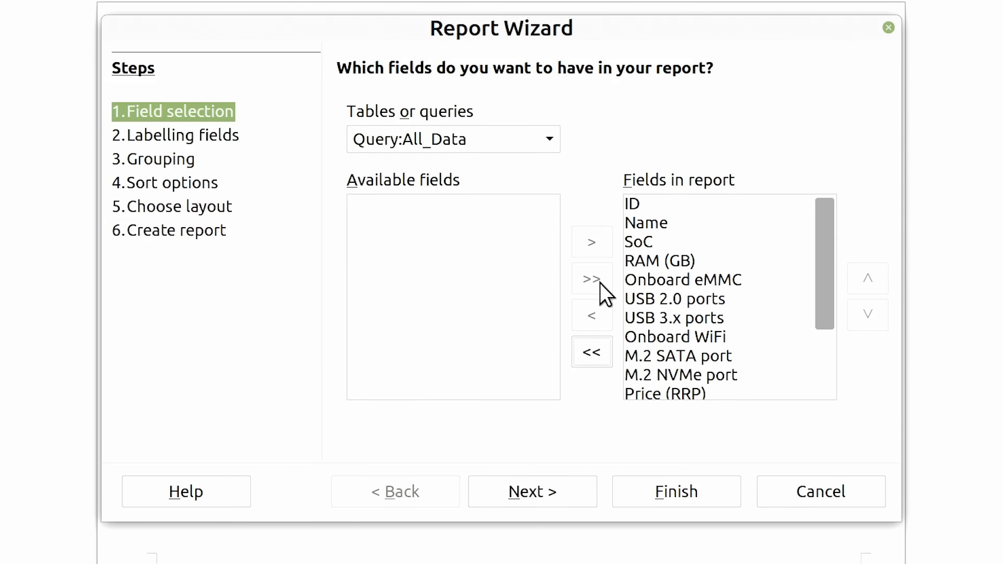
click(657, 206)
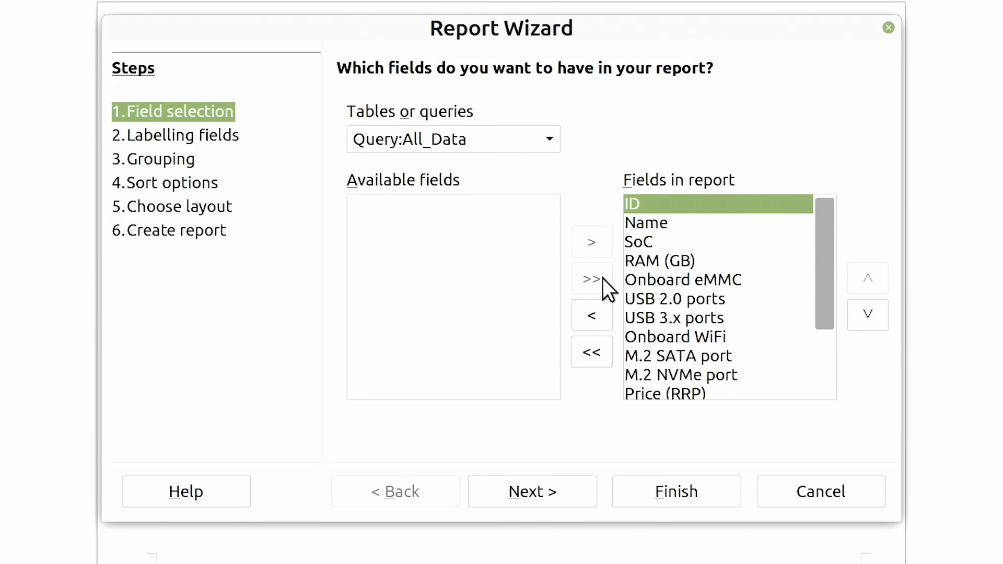
click(591, 315)
click(532, 491)
Shorten the report's field labels to RAM, eMMC, USB 2.0, USB 3.x, WiFi, M.2 SATA and M.2 NVMe
click(657, 236)
key(BackSpace)
key(BackSpace)
key(BackSpace)
key(BackSpace)
key(BackSpace)
click(517, 276)
key(Delete)
key(Delete)
key(Delete)
key(Delete)
key(Delete)
key(Delete)
key(Delete)
key(Delete)
click(657, 317)
key(BackSpace)
key(BackSpace)
key(BackSpace)
key(BackSpace)
key(BackSpace)
key(BackSpace)
click(657, 408)
key(BackSpace)
key(BackSpace)
key(BackSpace)
key(BackSpace)
key(BackSpace)
click(534, 496)
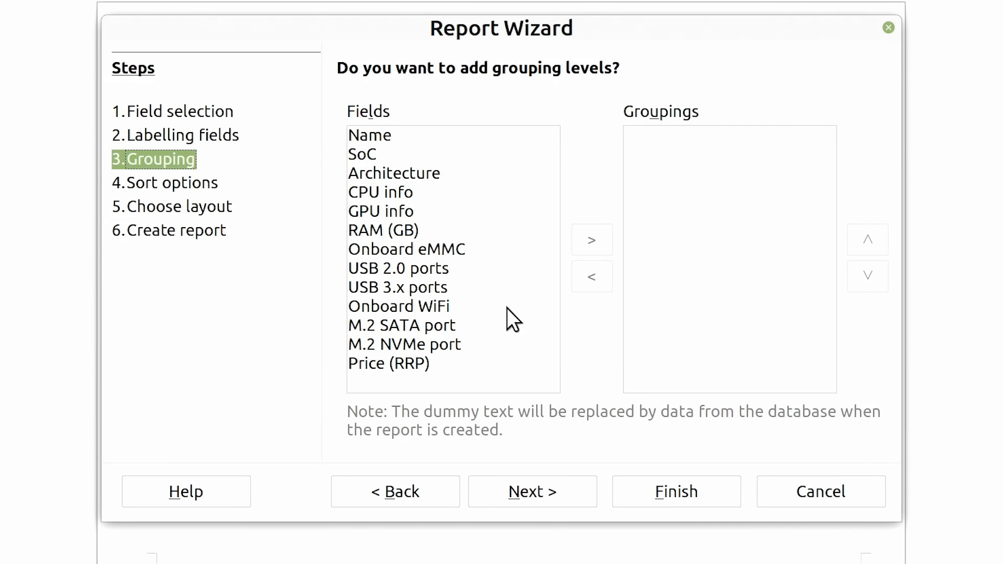
Group the report by Architecture and sort the records within each group by Name ascending
click(432, 168)
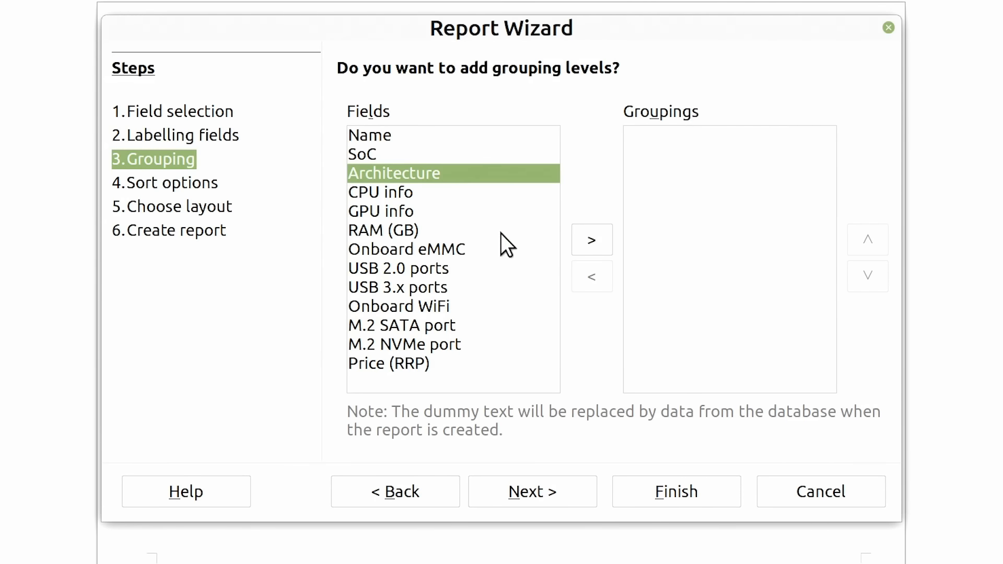
click(592, 238)
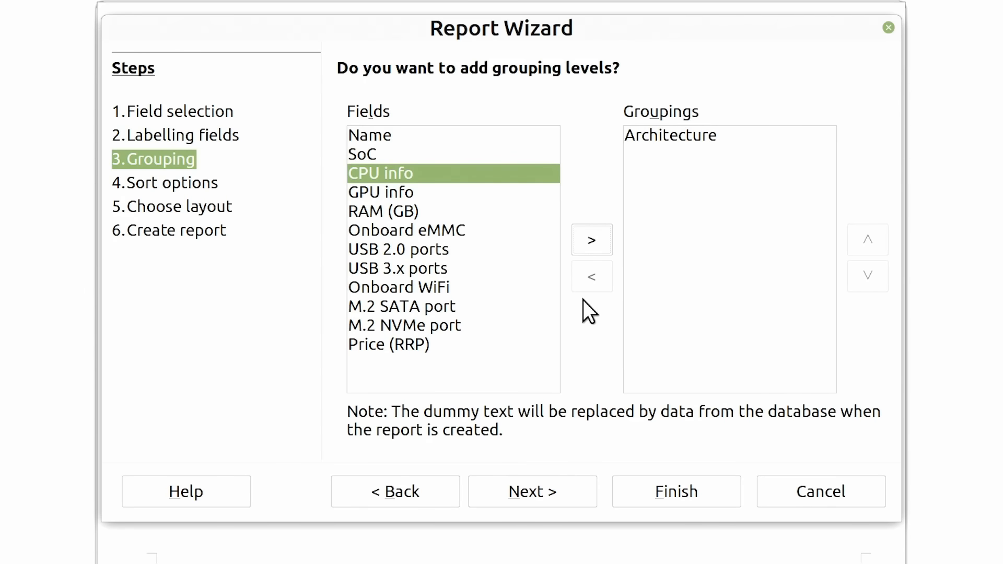
click(532, 490)
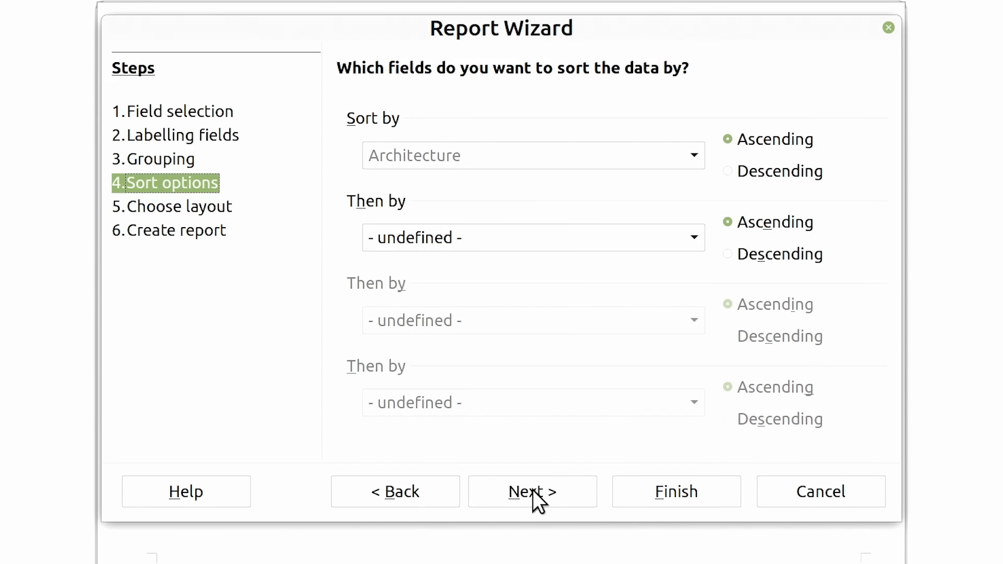
click(694, 235)
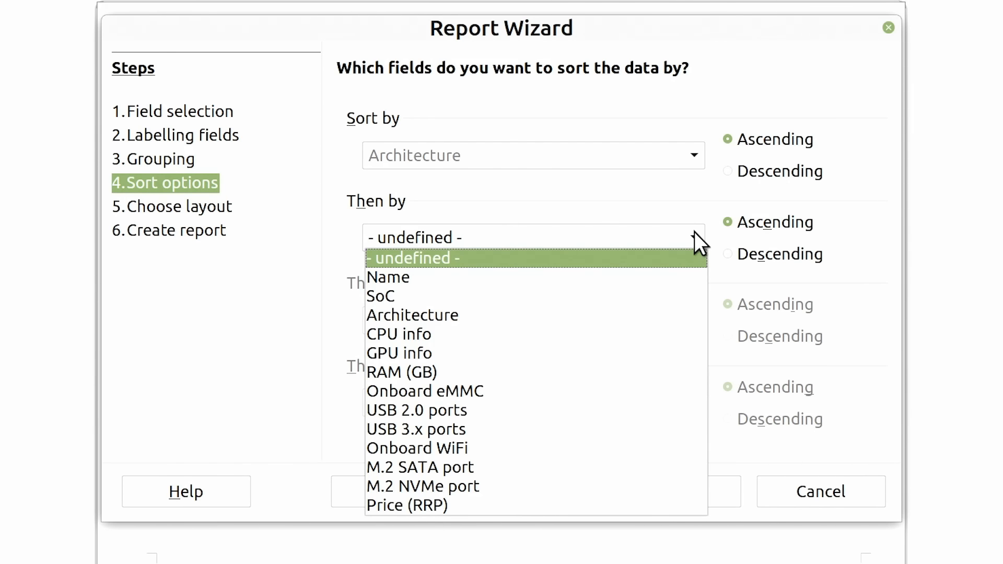
click(572, 277)
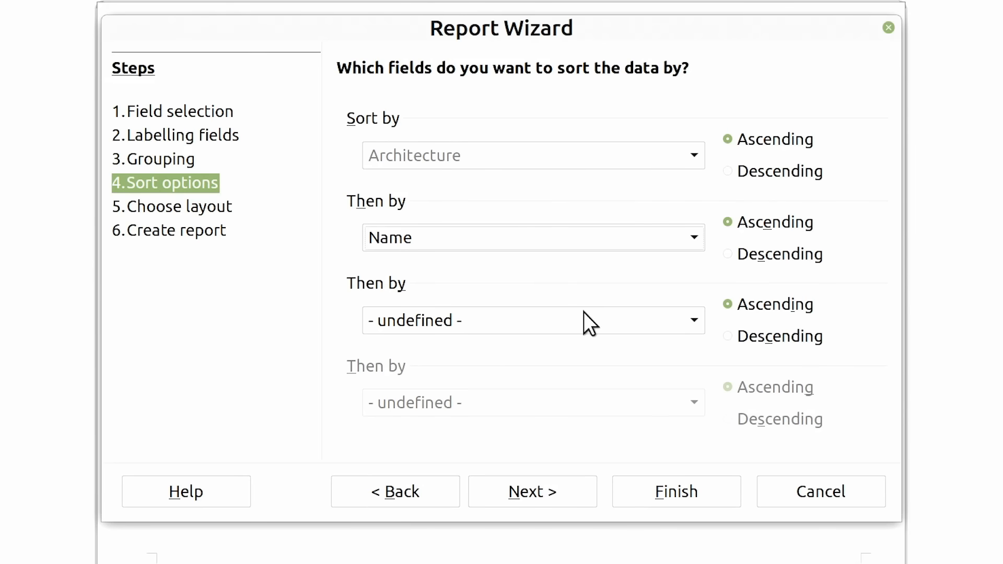
click(532, 491)
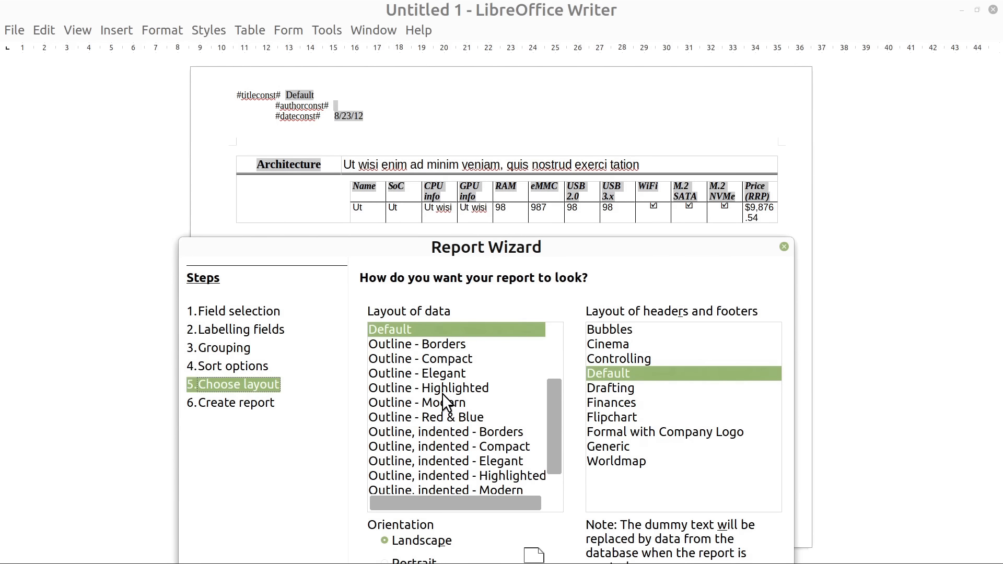
Choose the Outline - Compact data layout and the Drafting layout for headers and footers
click(432, 359)
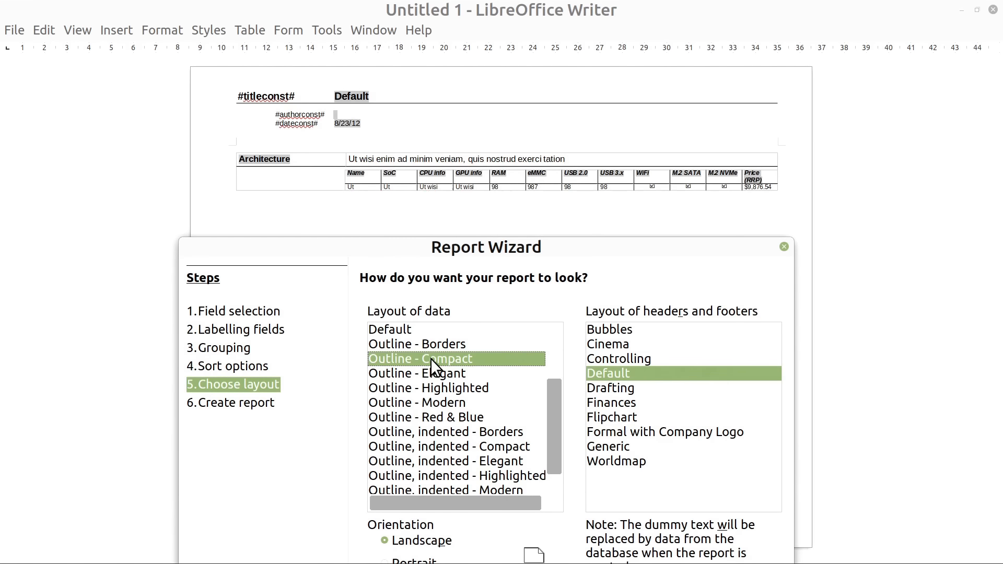
click(607, 390)
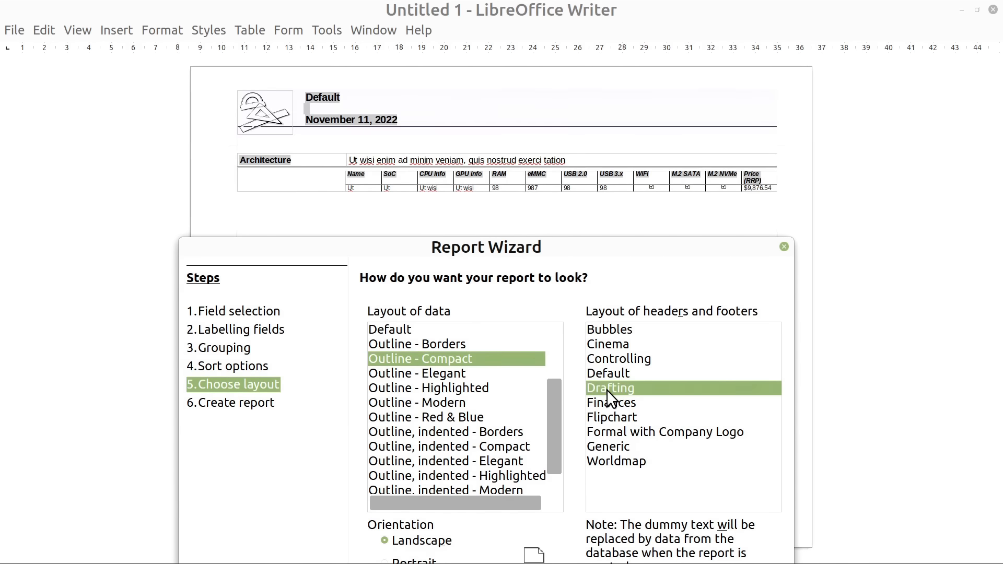
drag(590, 248, 601, 91)
click(525, 447)
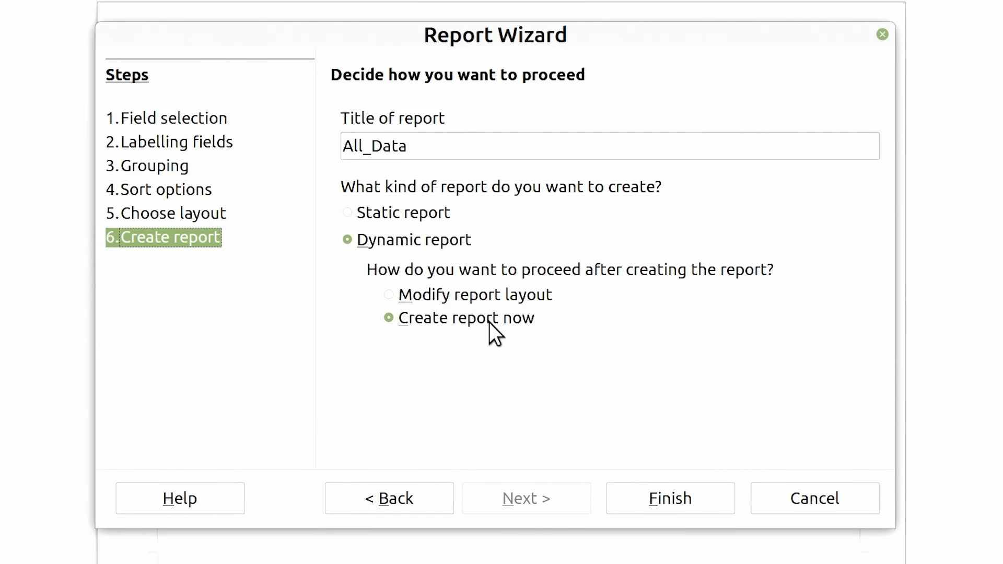
Title the dynamic report Report_AA and finish the wizard with the option to modify the report layout
drag(425, 142, 314, 153)
text(Report_AA)
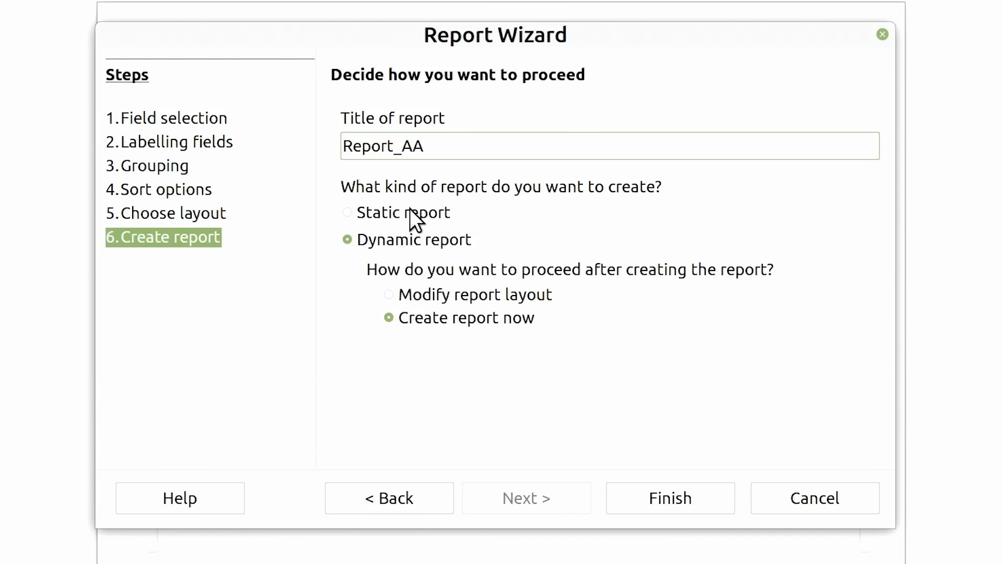
click(391, 297)
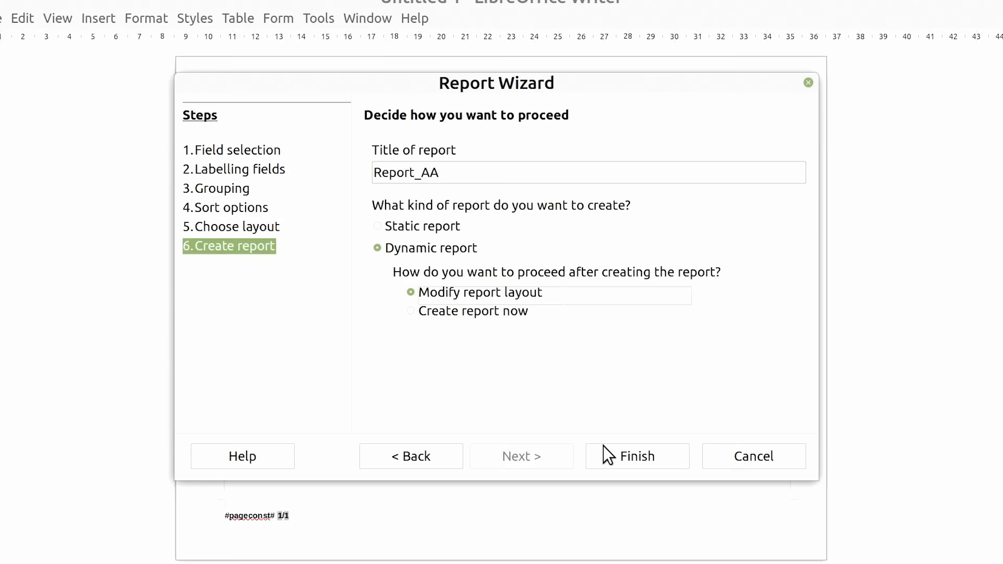
click(640, 488)
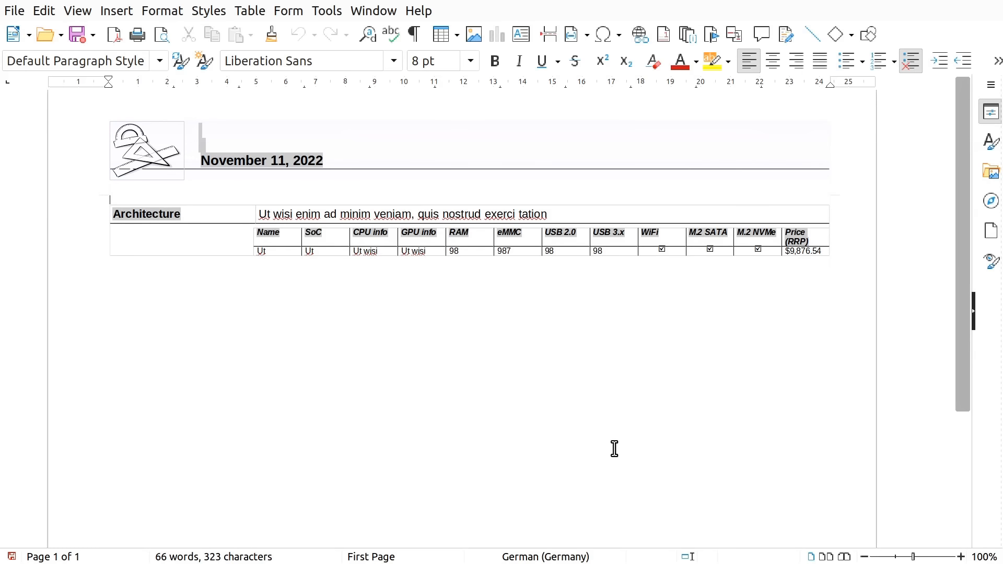
Resize the report table's columns, widening Name, SoC, CPU info and GPU info and narrowing RAM through M.2 NVMe
click(959, 557)
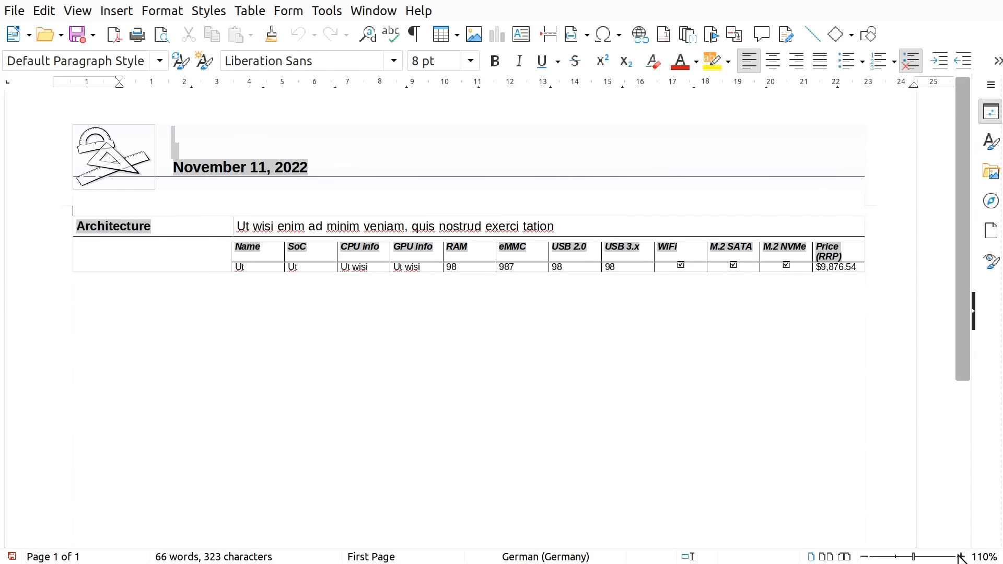
click(961, 557)
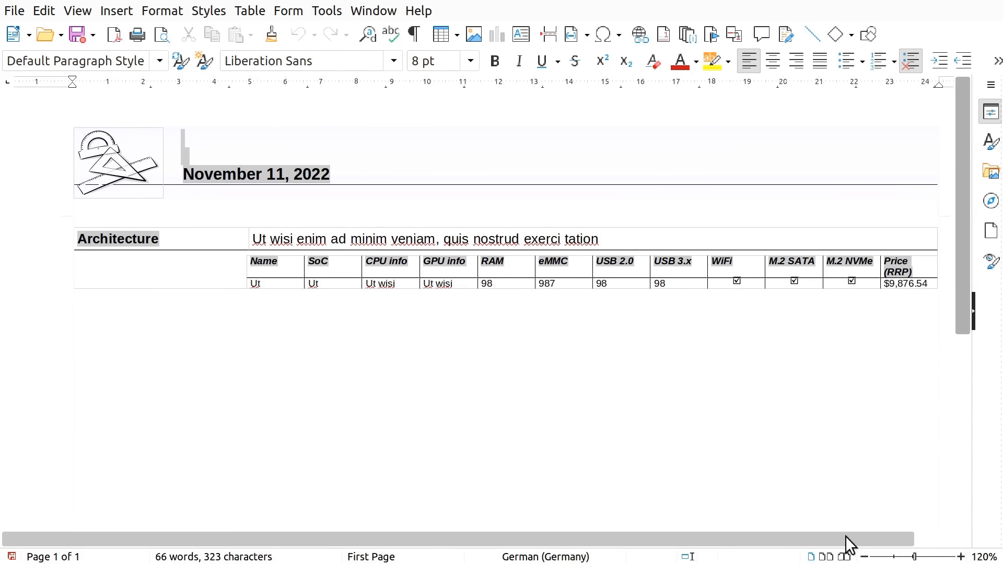
drag(851, 541, 876, 544)
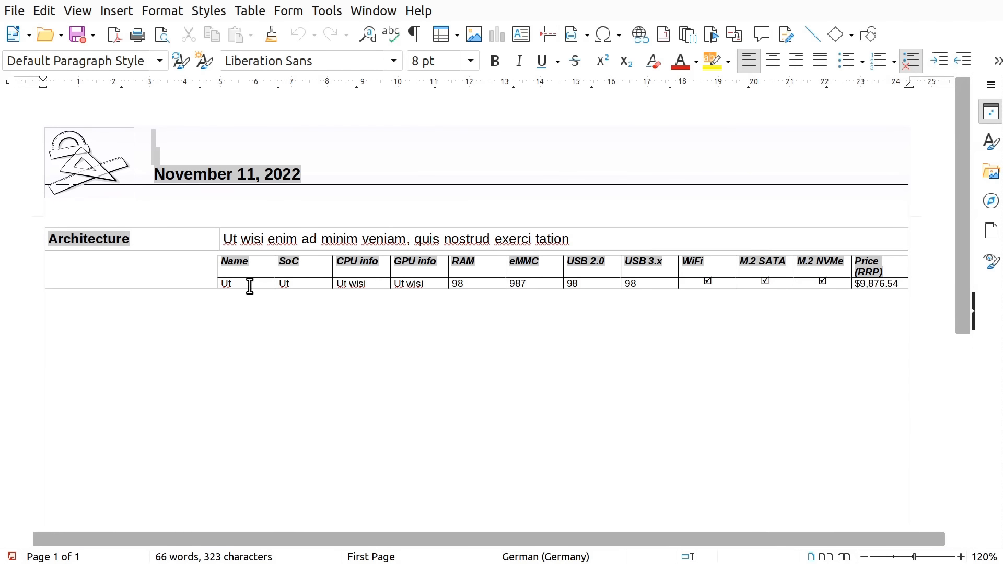
drag(218, 271, 52, 272)
drag(275, 271, 216, 271)
drag(332, 272, 330, 271)
drag(794, 274, 813, 275)
drag(736, 274, 778, 274)
drag(677, 272, 746, 273)
drag(620, 270, 699, 269)
drag(562, 270, 652, 271)
drag(505, 273, 614, 273)
drag(447, 276, 572, 275)
drag(390, 279, 460, 280)
Centre the RAM through M.2 NVMe columns, right-align the Price (RRP) column and make the data row slightly taller
click(525, 135)
click(207, 209)
click(807, 482)
drag(880, 266, 880, 283)
click(216, 192)
click(806, 482)
click(491, 372)
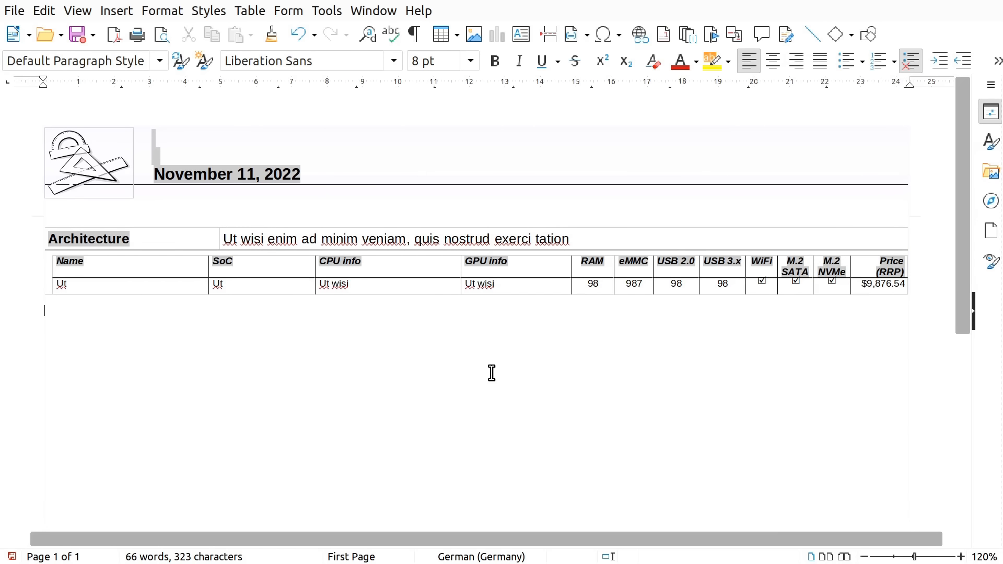
Save the modified report layout and close the report design
click(21, 10)
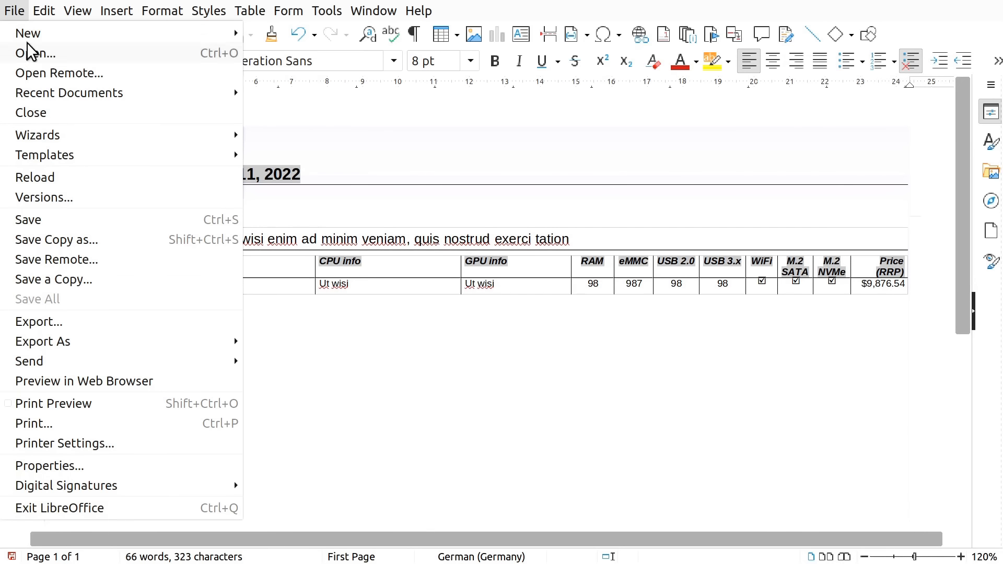
click(66, 220)
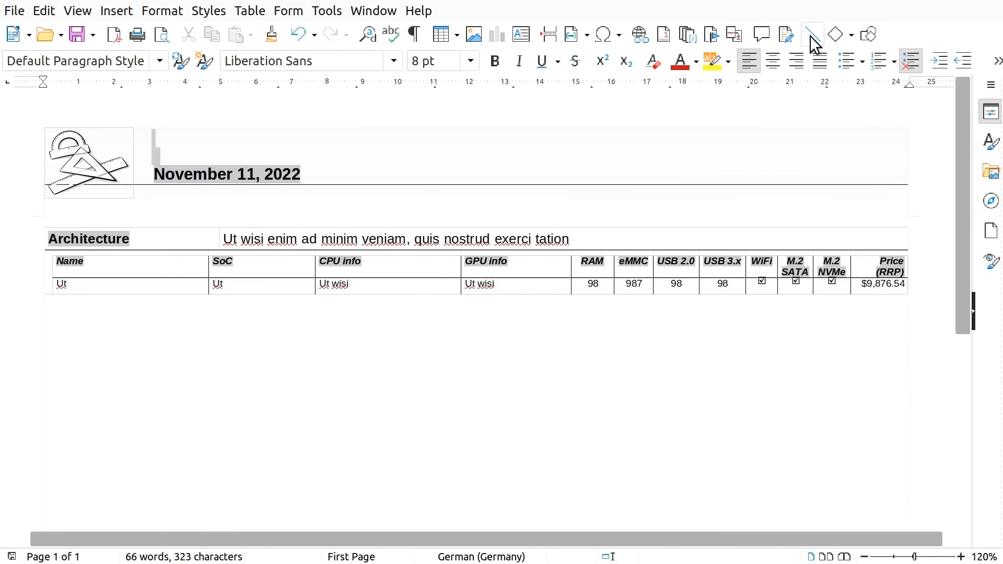
click(10, 12)
key(Escape)
Open Report_AA to review its data grouped by architecture and the PDF export options, and close the report
double_click(225, 309)
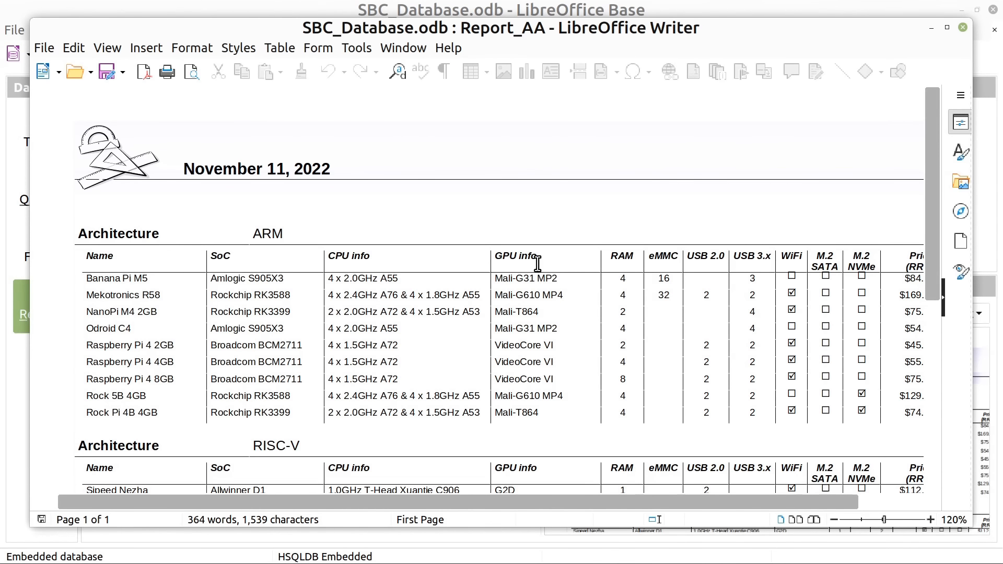
mouse_move(936, 191)
mouse_down()
mouse_move(932, 343)
mouse_move(929, 189)
mouse_up()
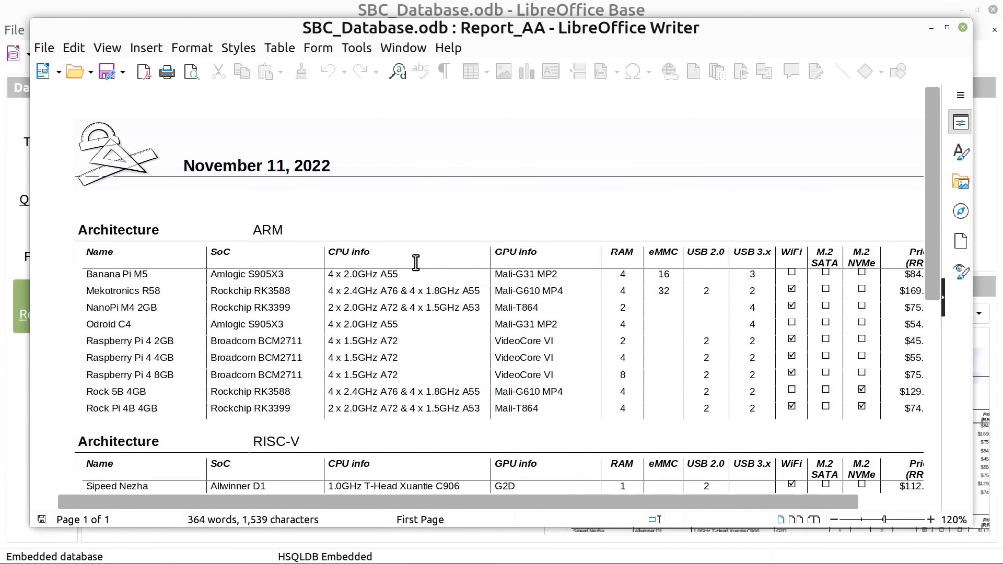
mouse_move(333, 500)
mouse_down()
mouse_move(553, 509)
mouse_move(343, 501)
mouse_up()
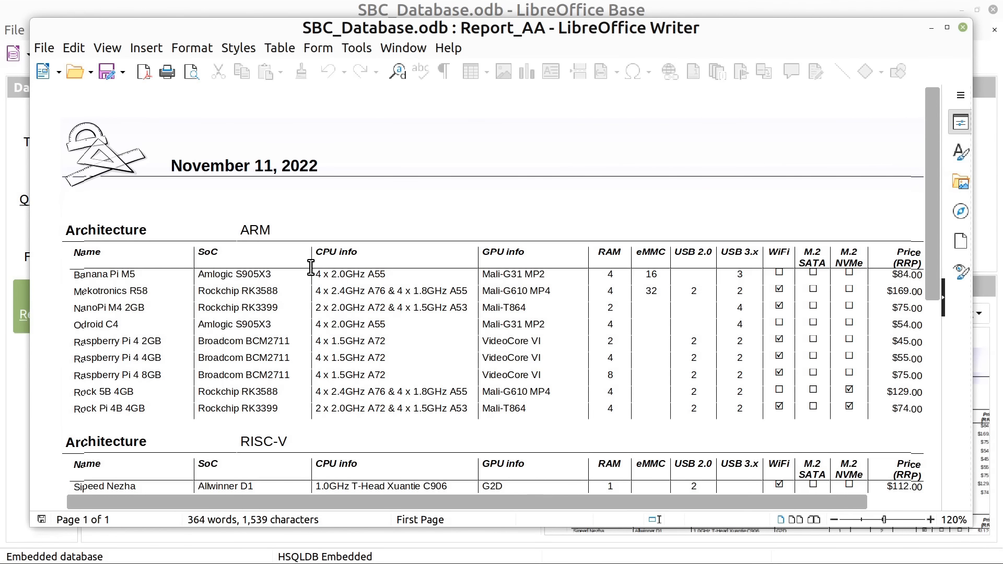
click(46, 47)
mouse_move(169, 381)
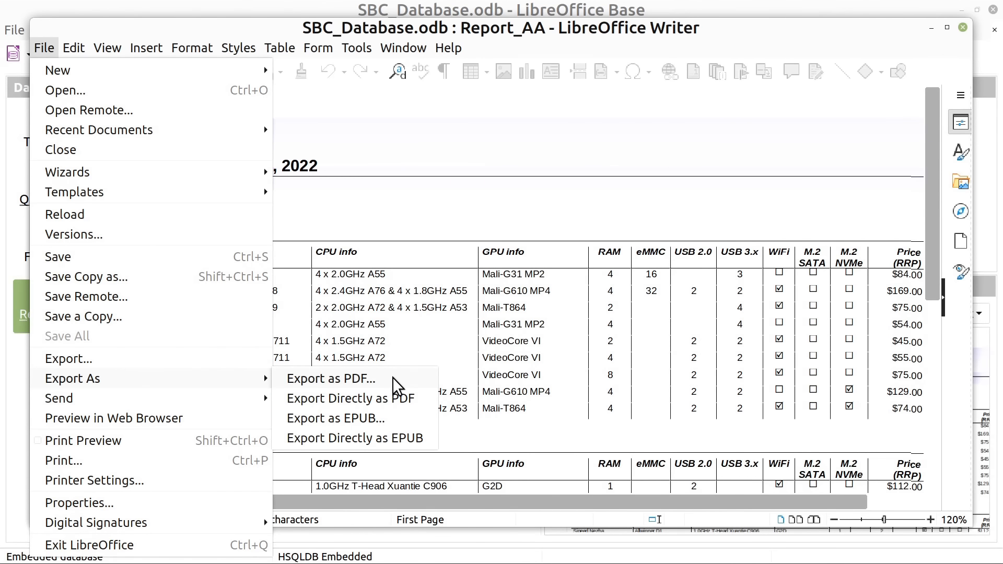
click(557, 208)
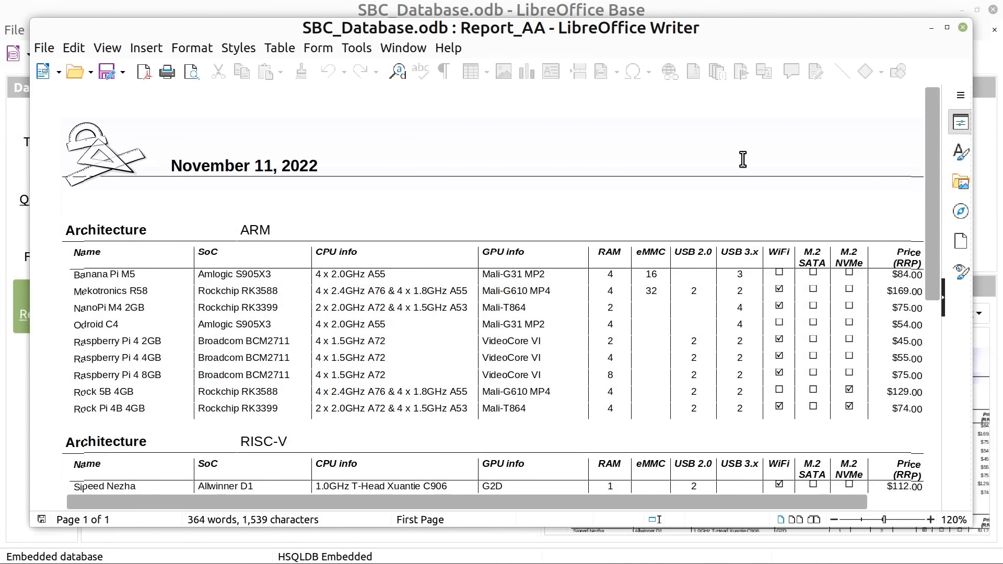
click(963, 27)
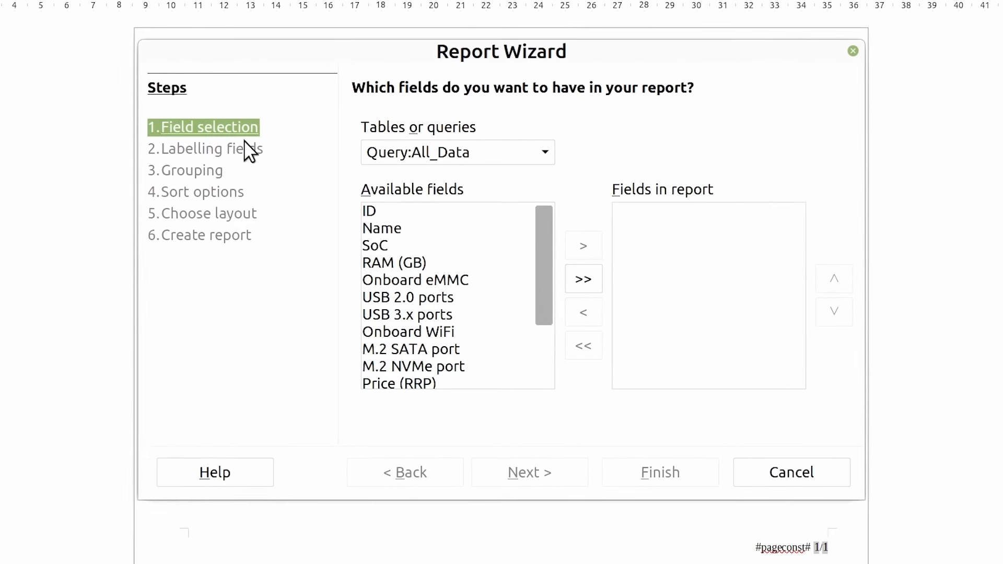
Base a new wizard report on the Max_Price query with all its fields, keeping the default labels
click(545, 152)
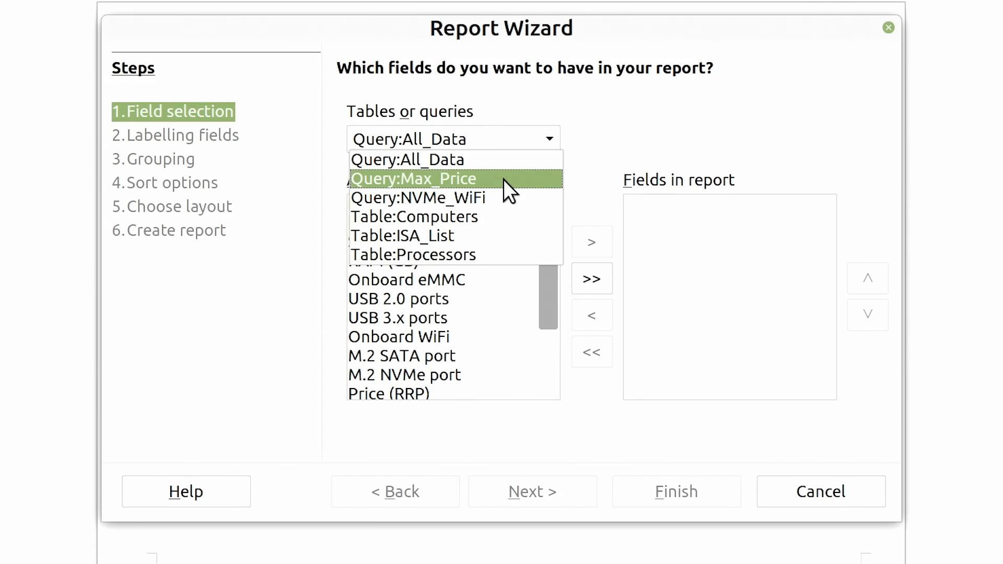
click(504, 180)
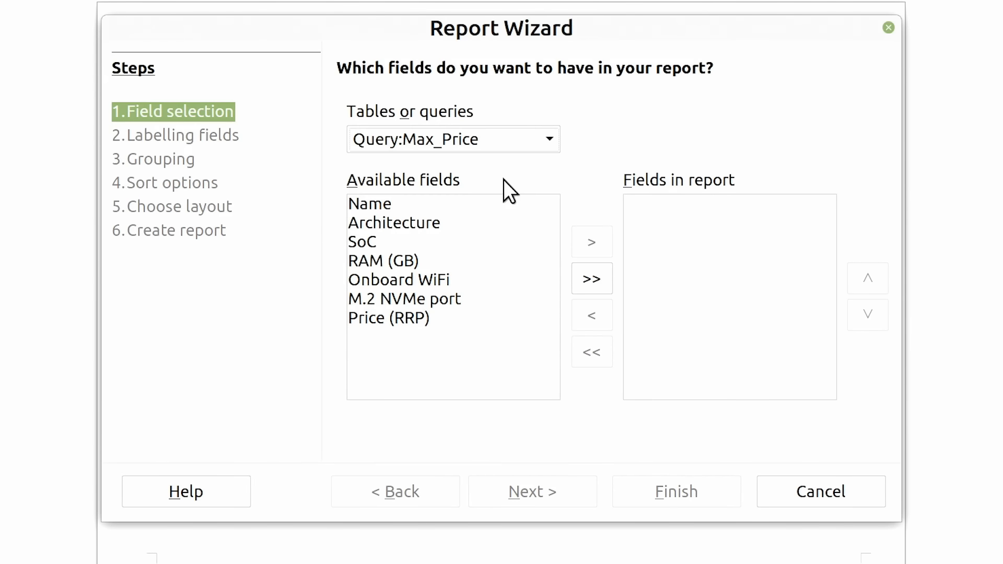
click(590, 281)
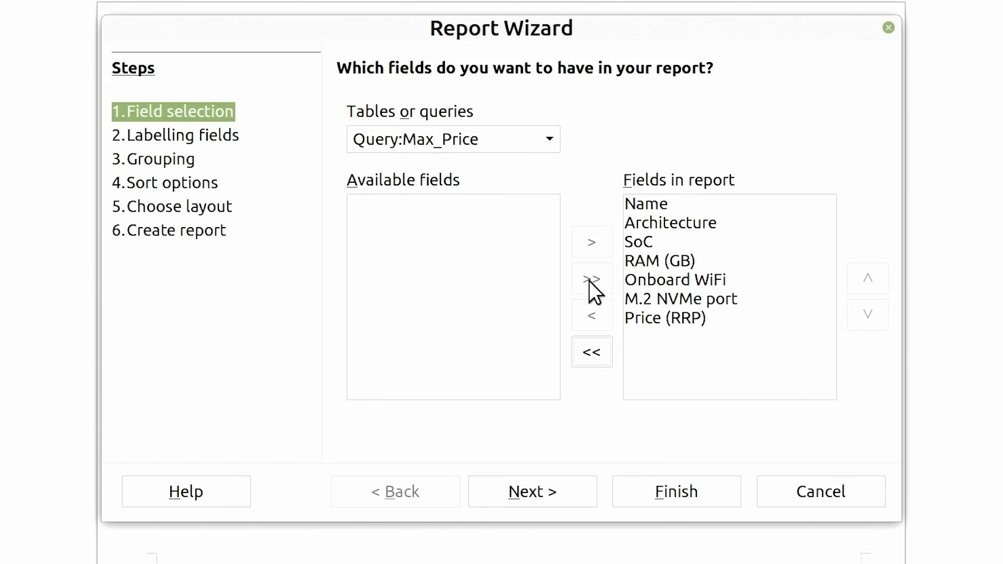
click(539, 496)
click(535, 494)
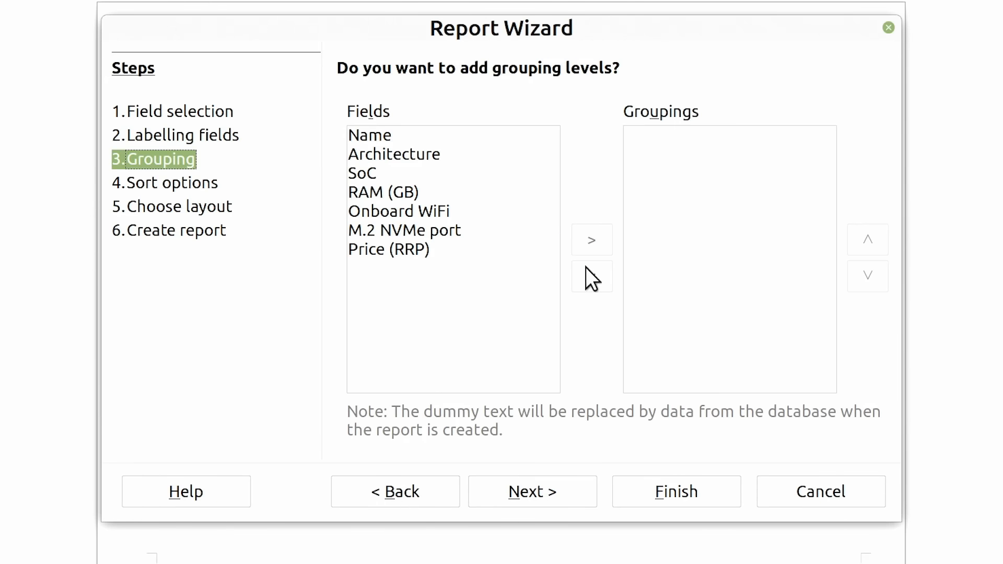
Skip grouping, apply the Outline - Compact data layout with the Drafting header and footer layout, and finish the wizard
click(662, 155)
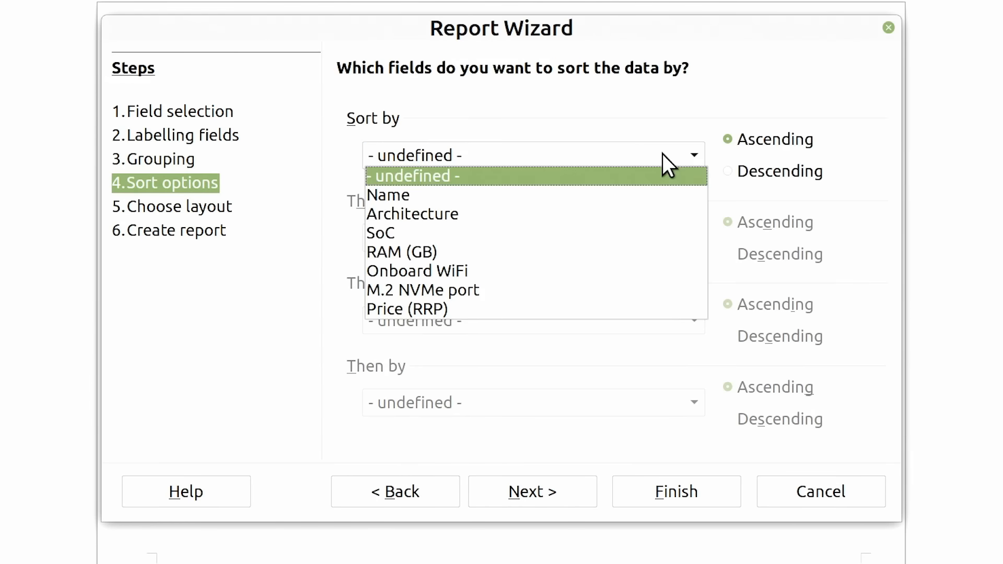
click(662, 155)
click(528, 493)
click(465, 170)
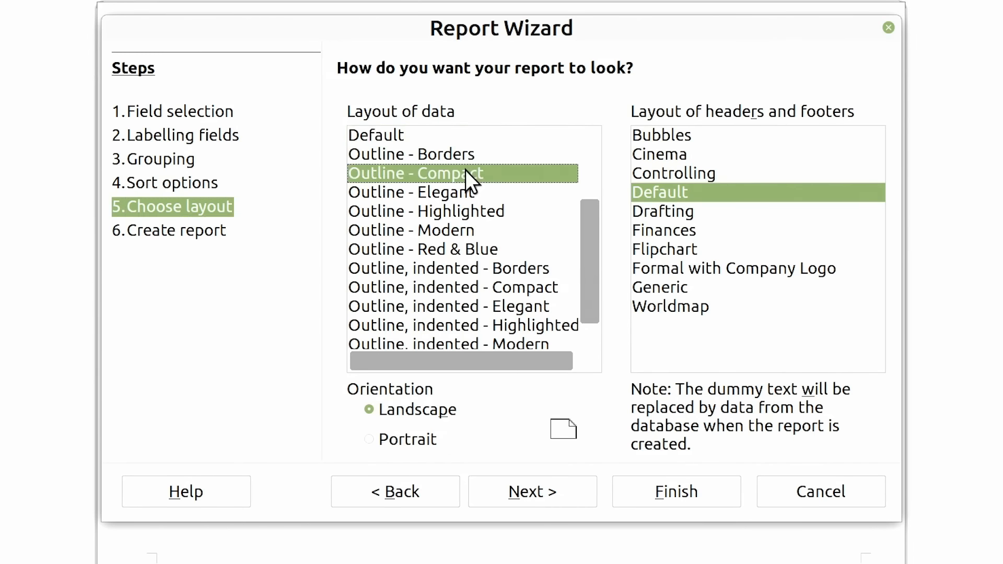
click(531, 491)
click(653, 494)
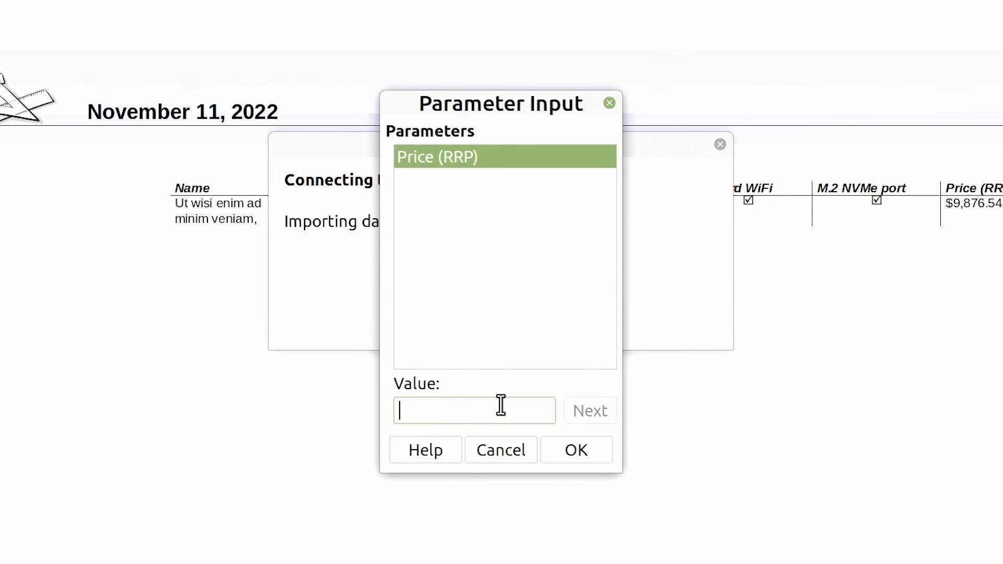
Run the Max_Price report with 95 as the Price (RRP) parameter, review its full width, and close the report
text(9)
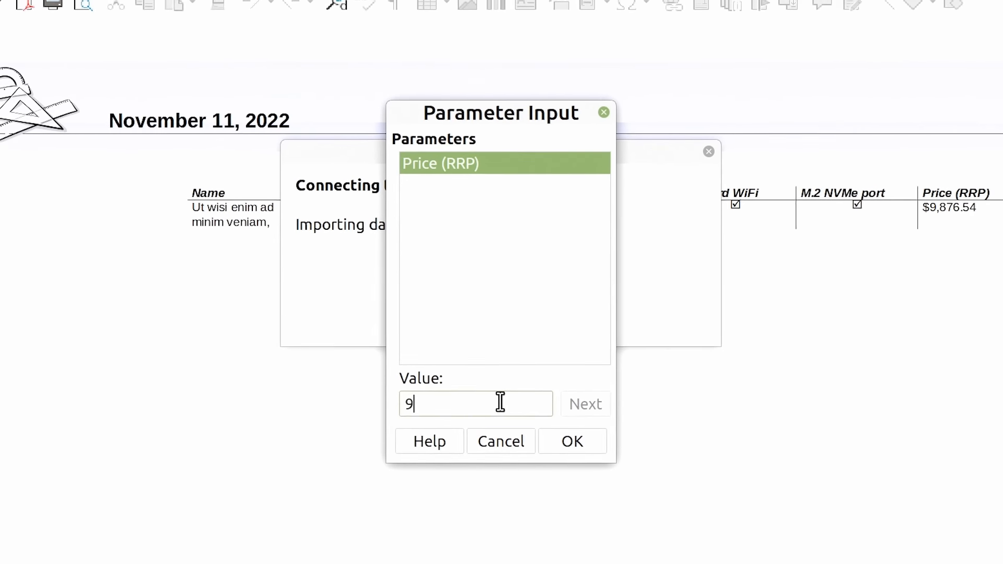
text(5)
click(569, 441)
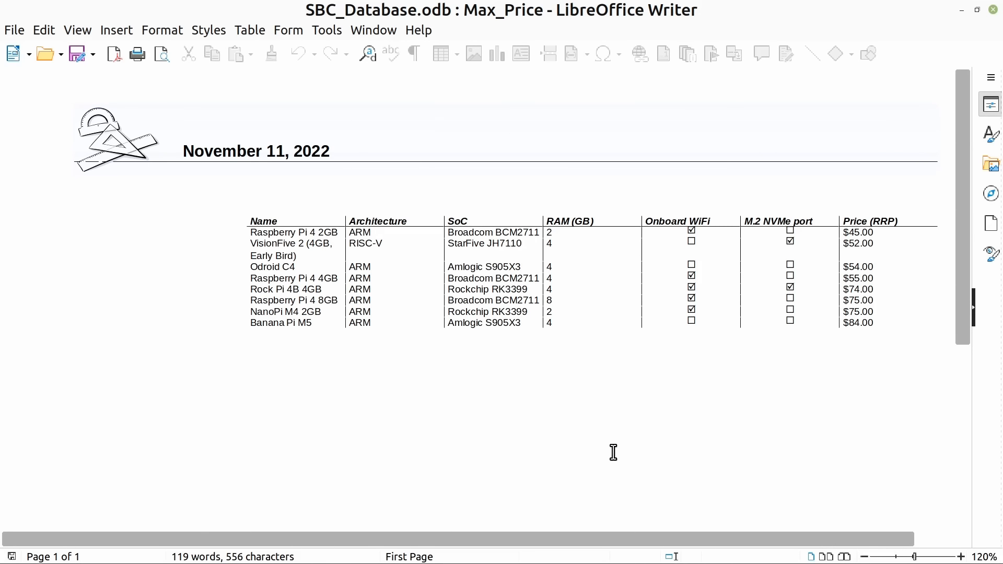
drag(577, 538, 648, 517)
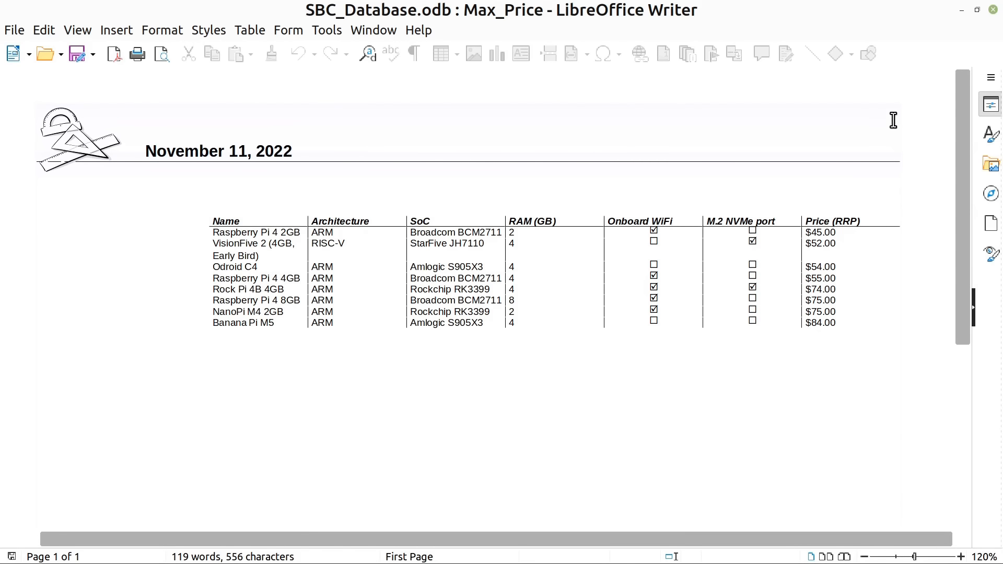
click(993, 9)
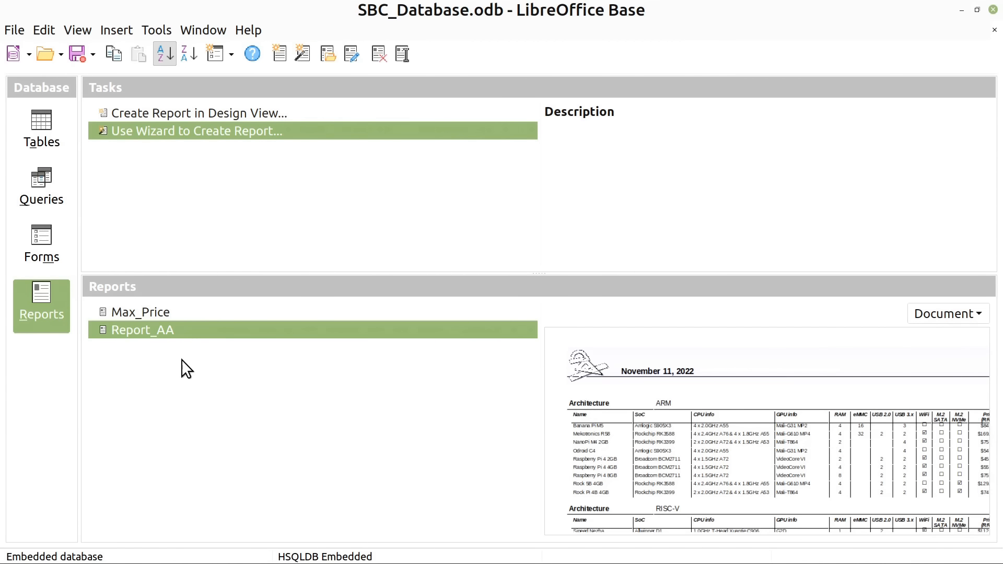
Review the database's tables, queries, forms and reports sections in turn
click(43, 124)
click(52, 185)
click(34, 237)
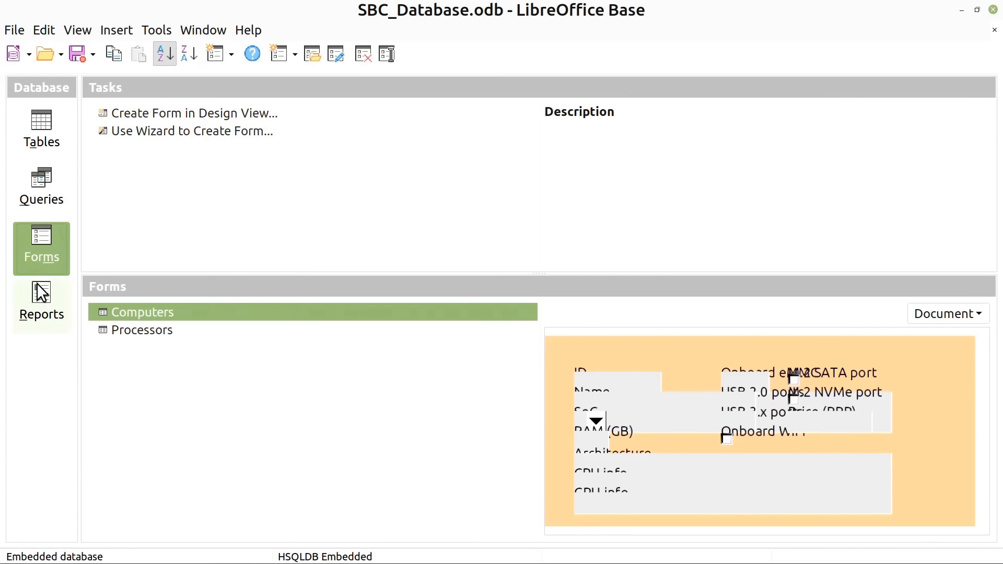
click(40, 292)
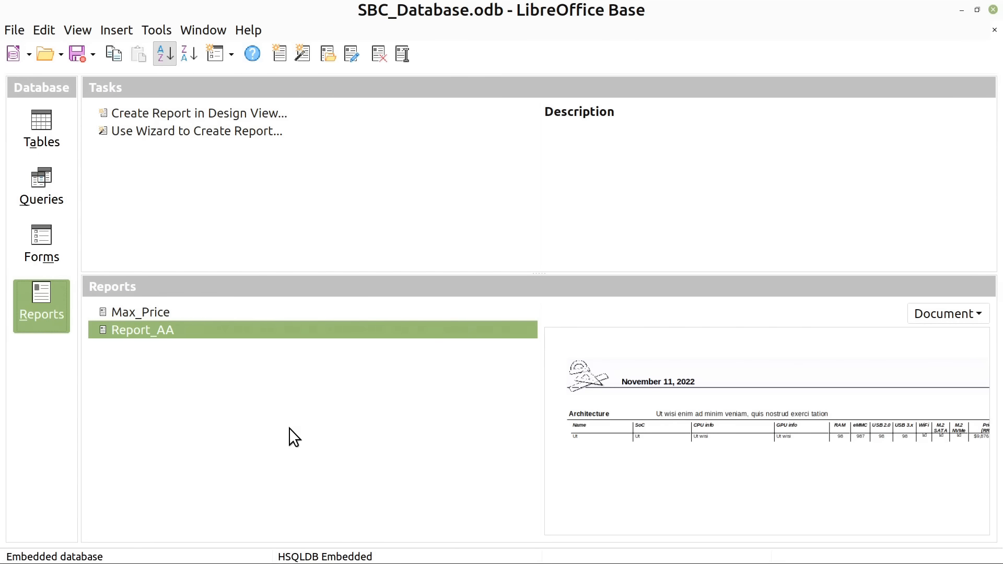